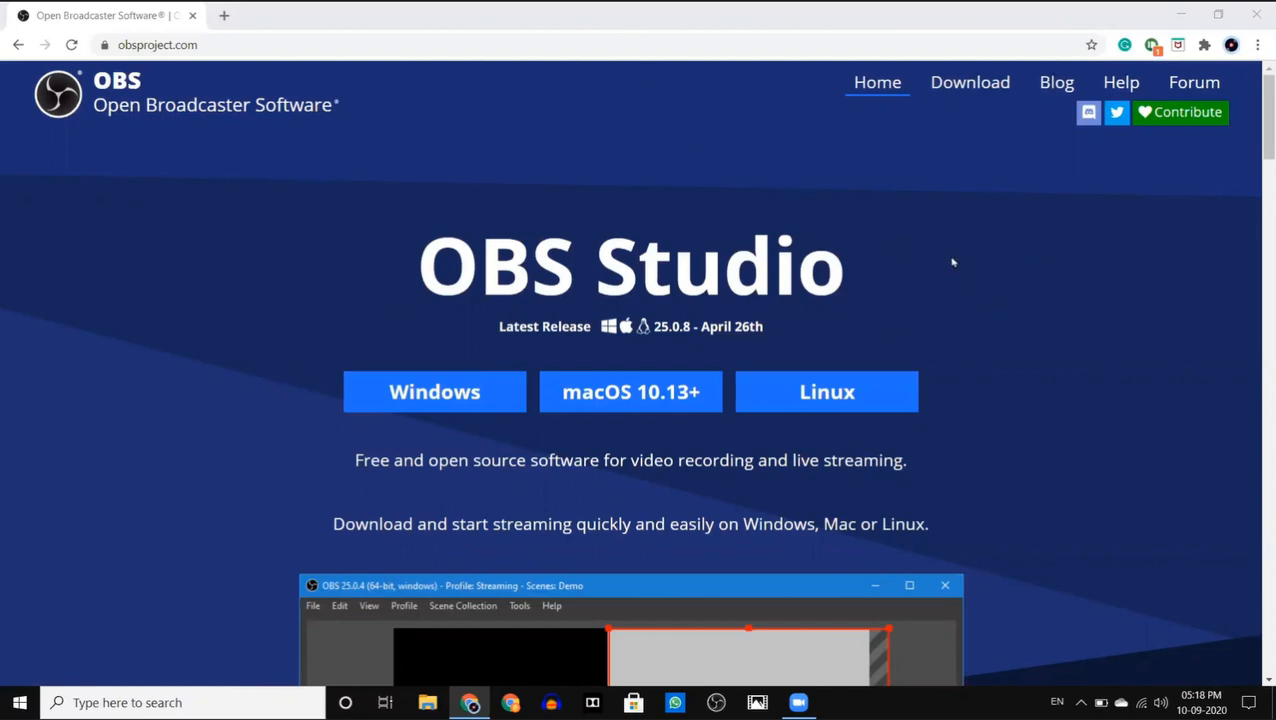
- Open the OBS Studio download page and view the installer options for macOS and Windows
click(990, 84)
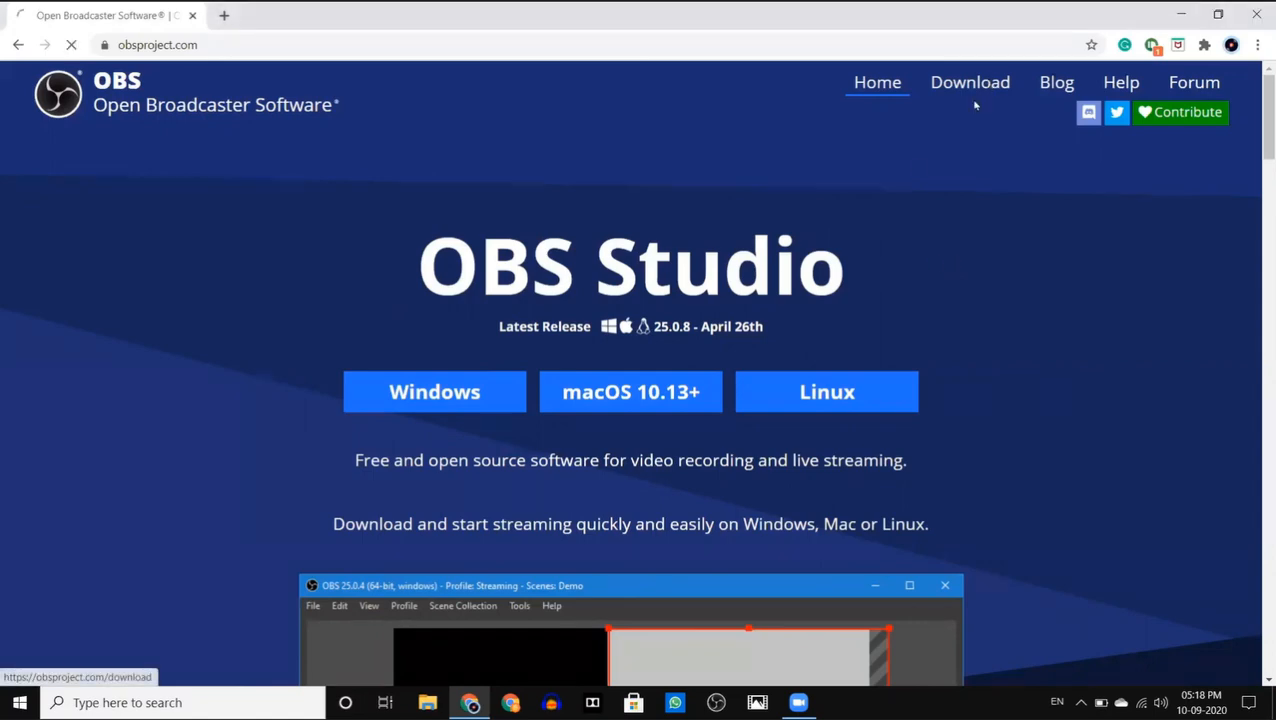
scroll(735, 427, down, 2)
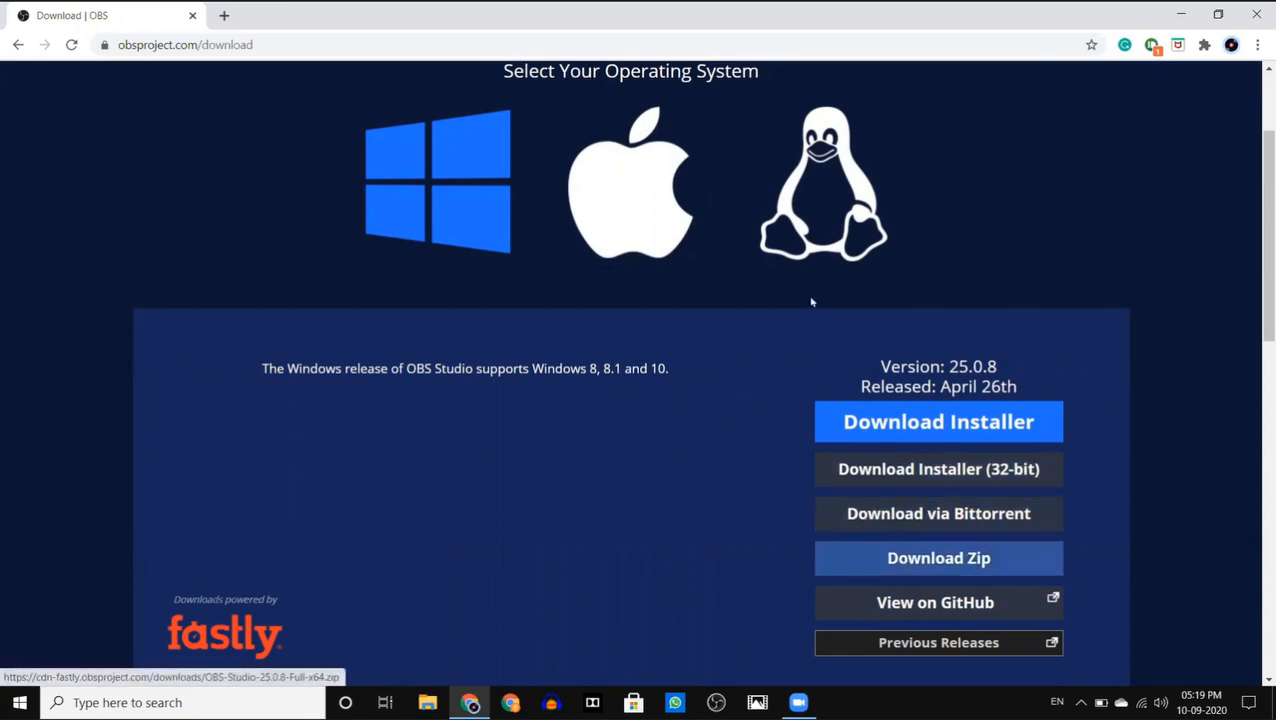
click(672, 232)
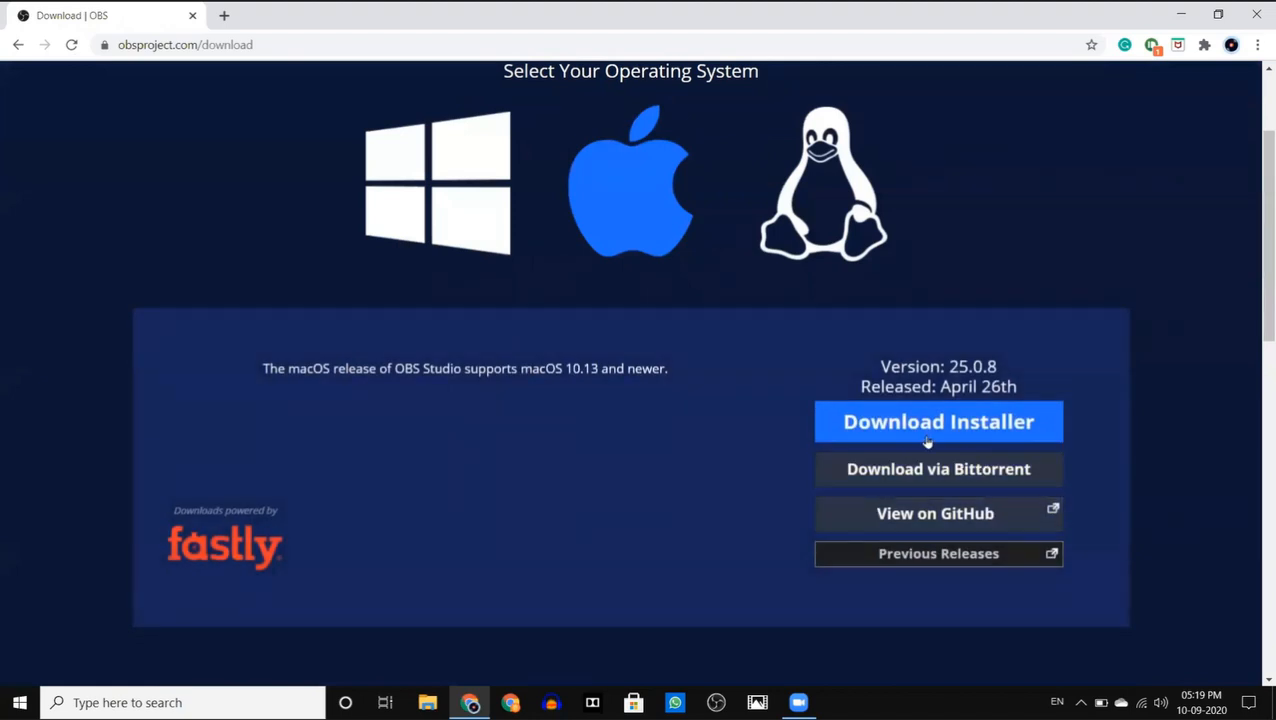
click(475, 186)
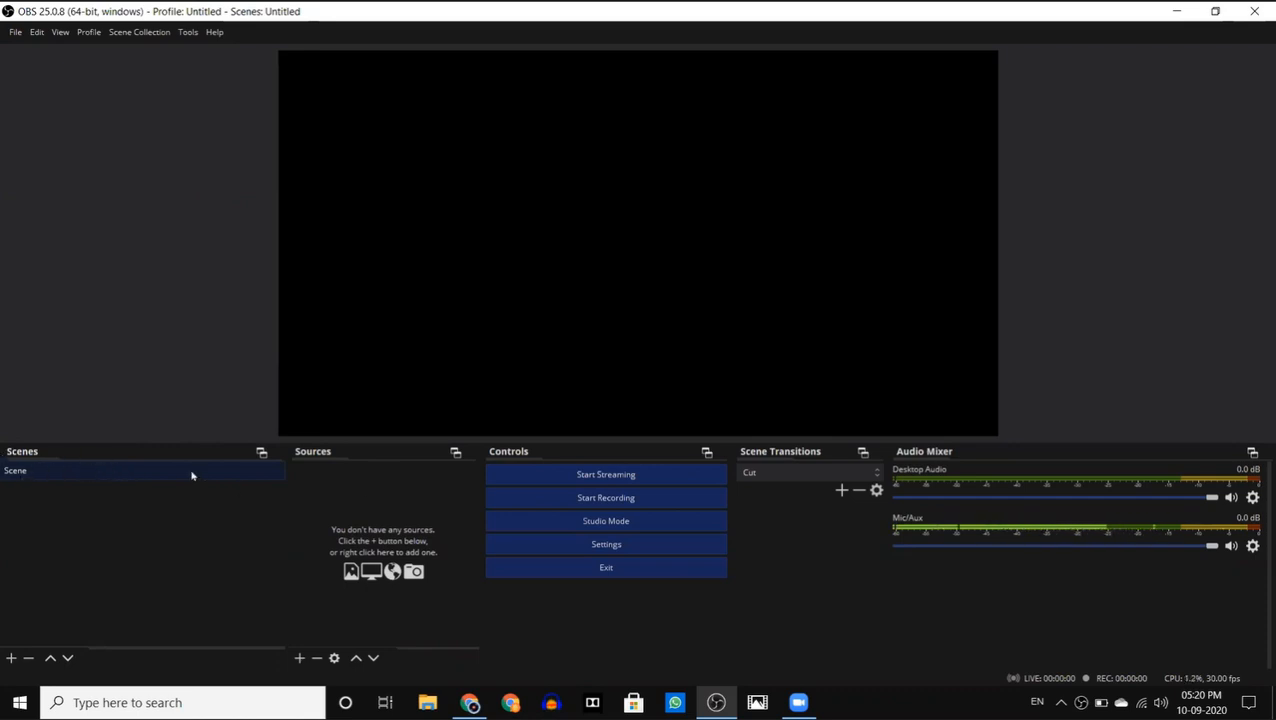
- Add a scene named "Scene 12345" in OBS and remove it again
click(10, 659)
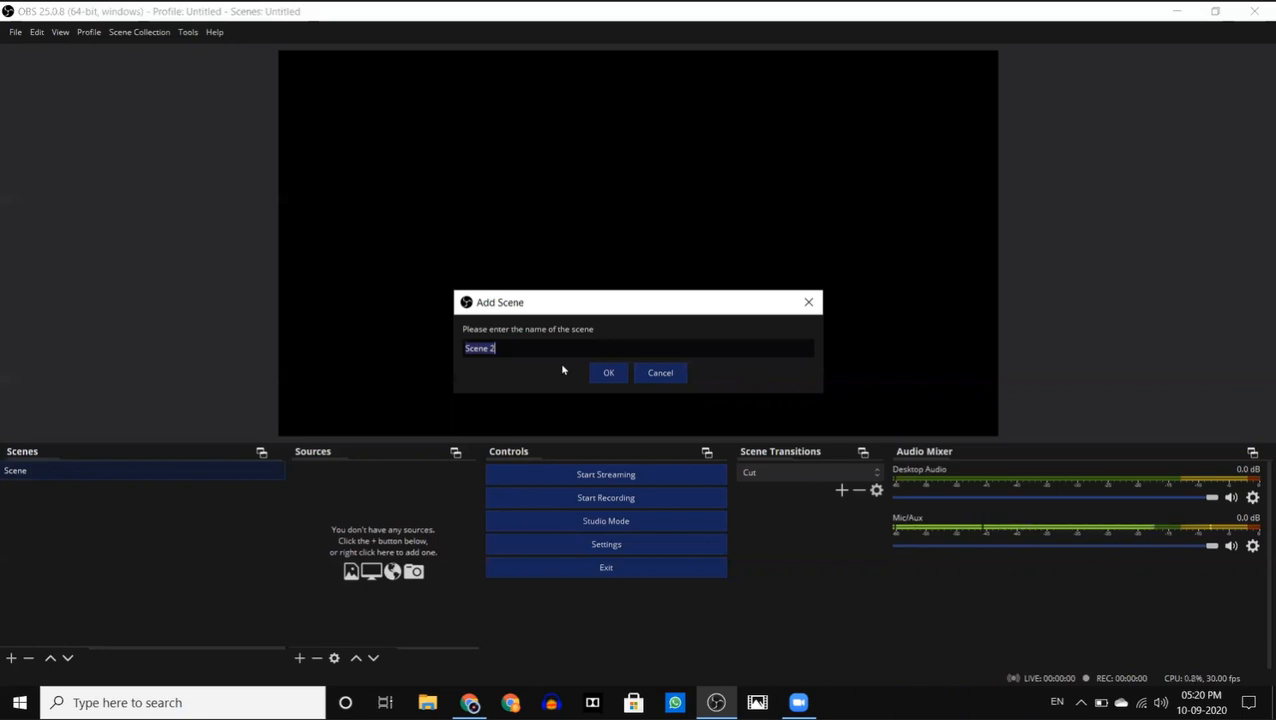
key(BackSpace)
text(Scene)
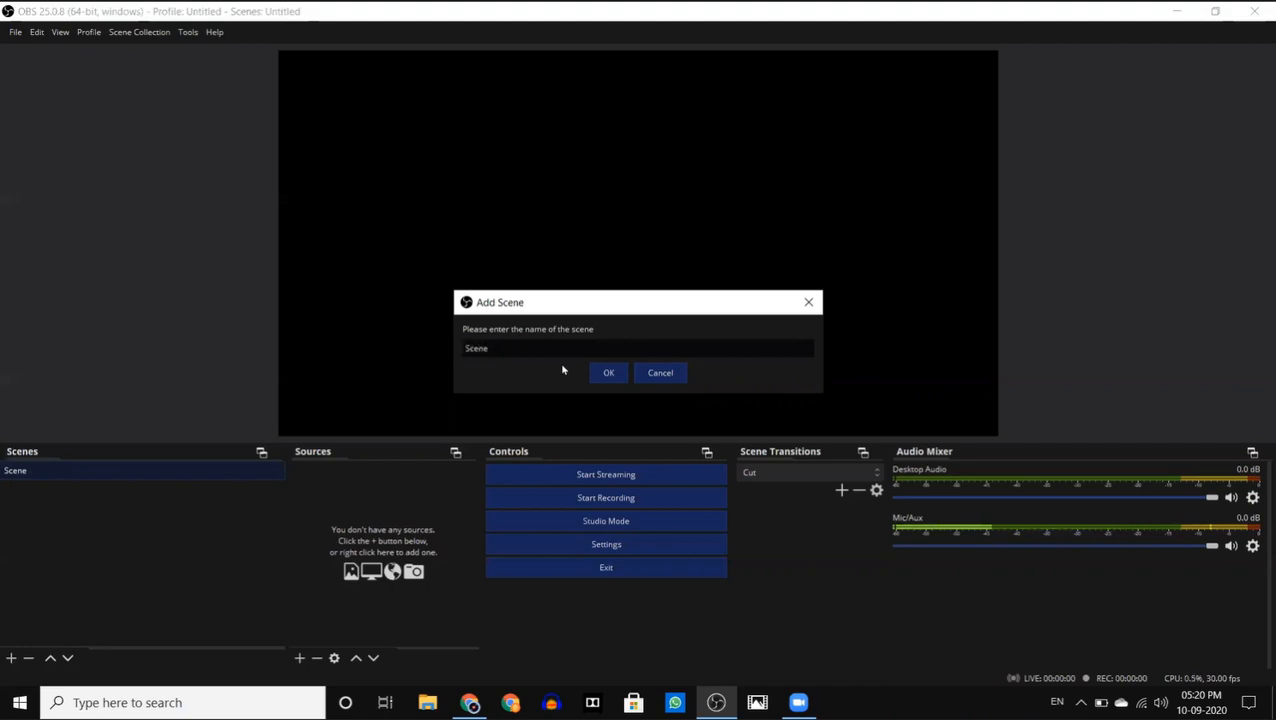
text( 12345)
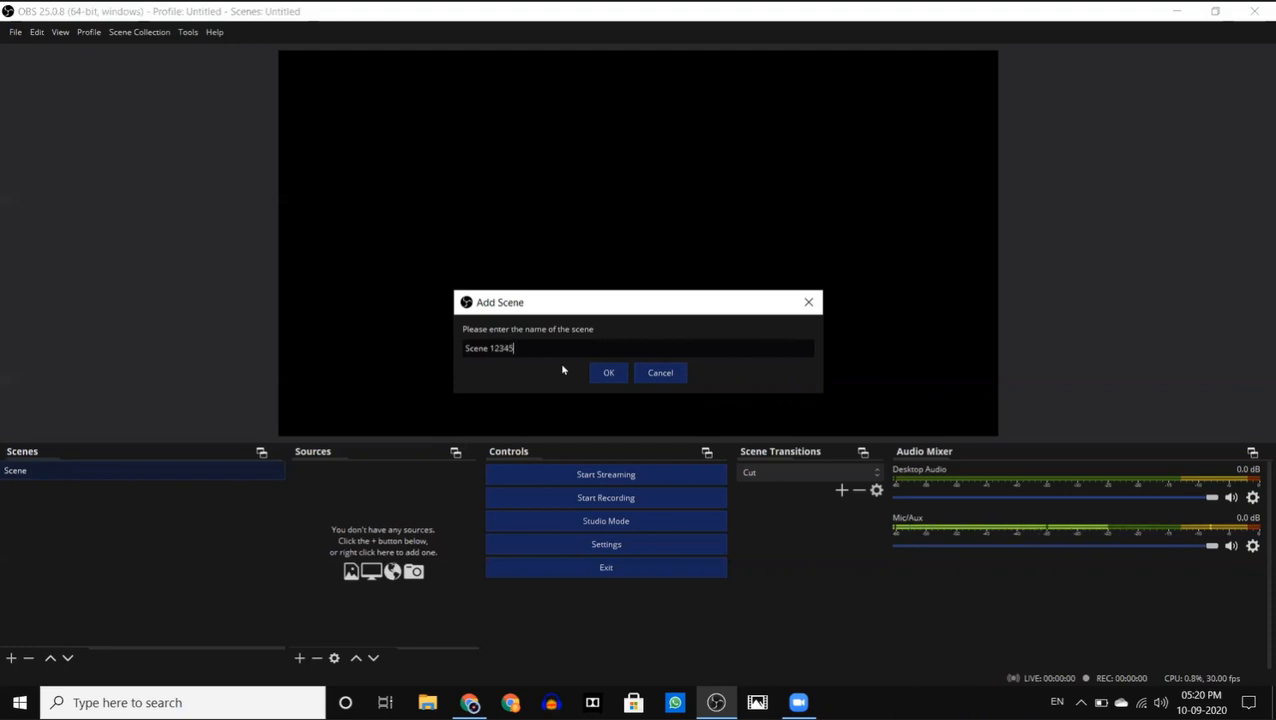
click(609, 373)
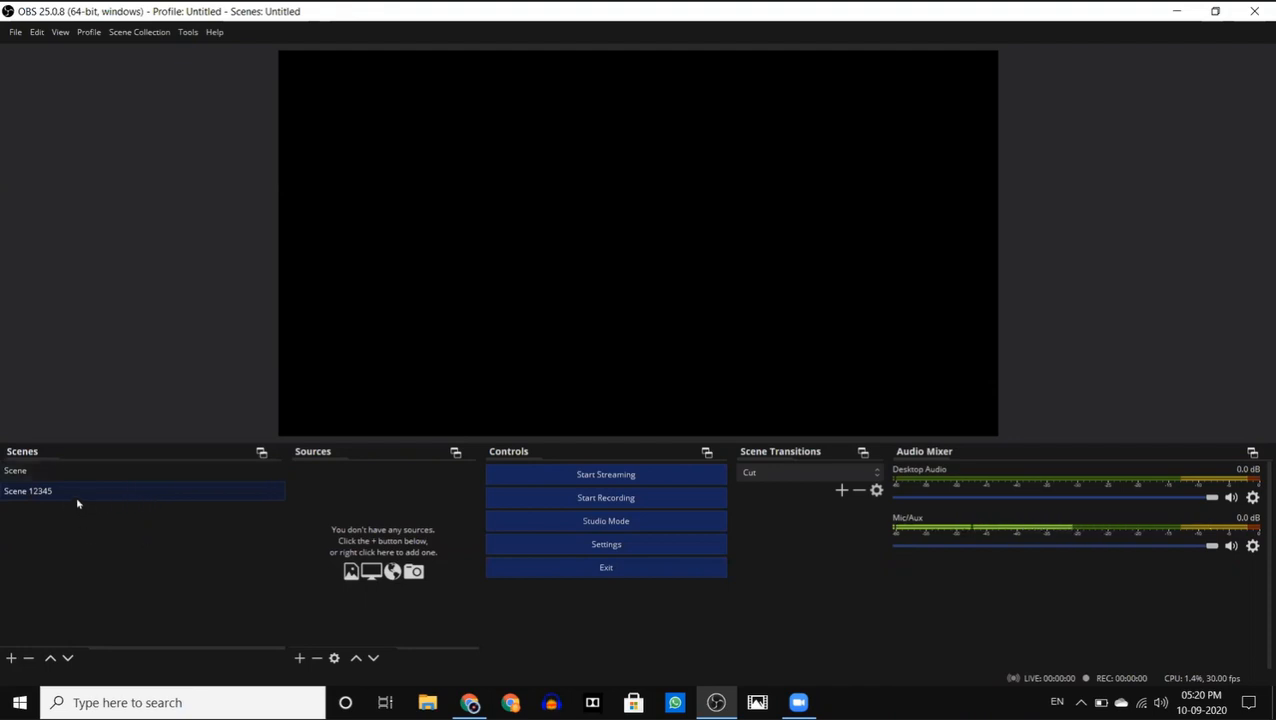
click(28, 658)
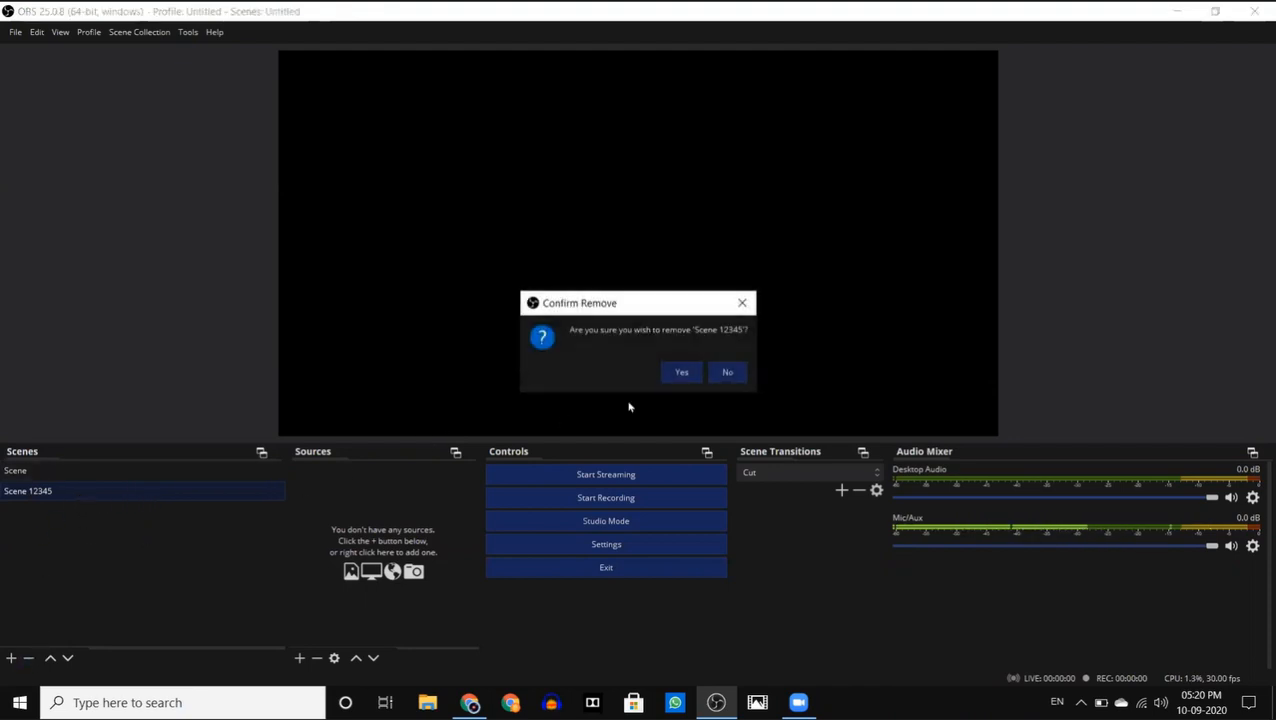
click(678, 372)
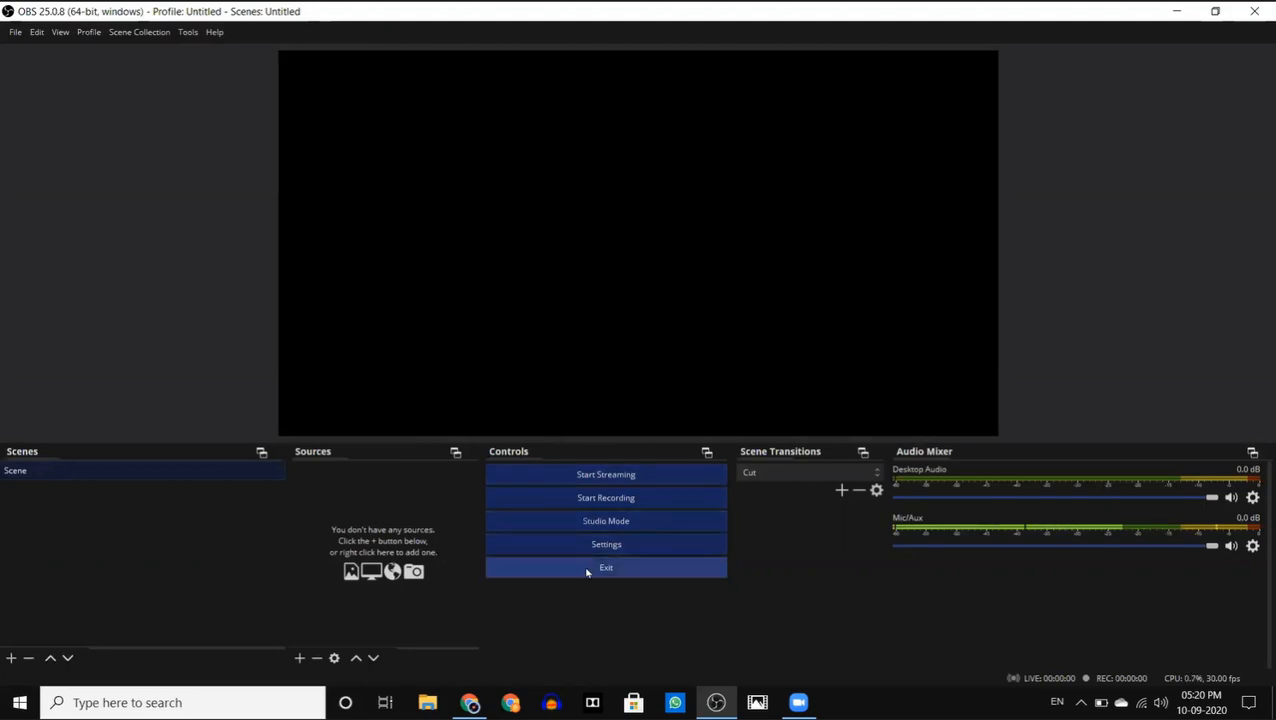
- Turn on Studio Mode to view the Preview and Program panes and switch it off again
click(619, 523)
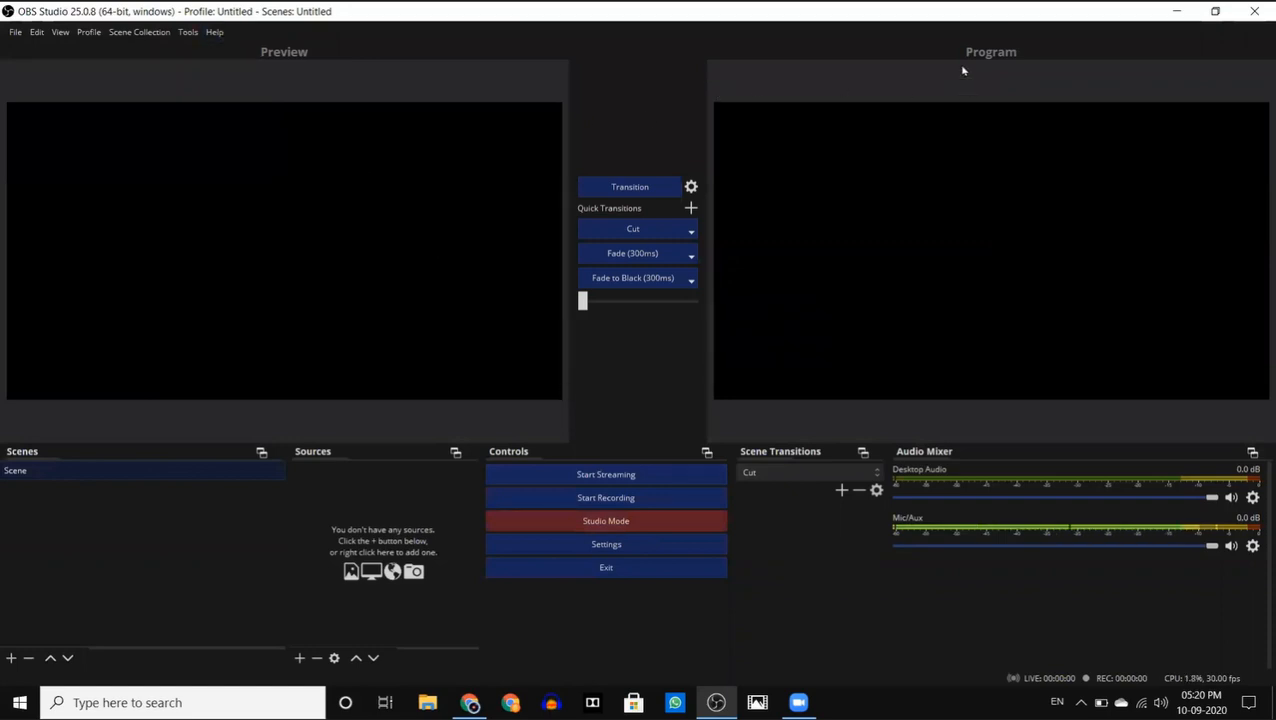
click(596, 521)
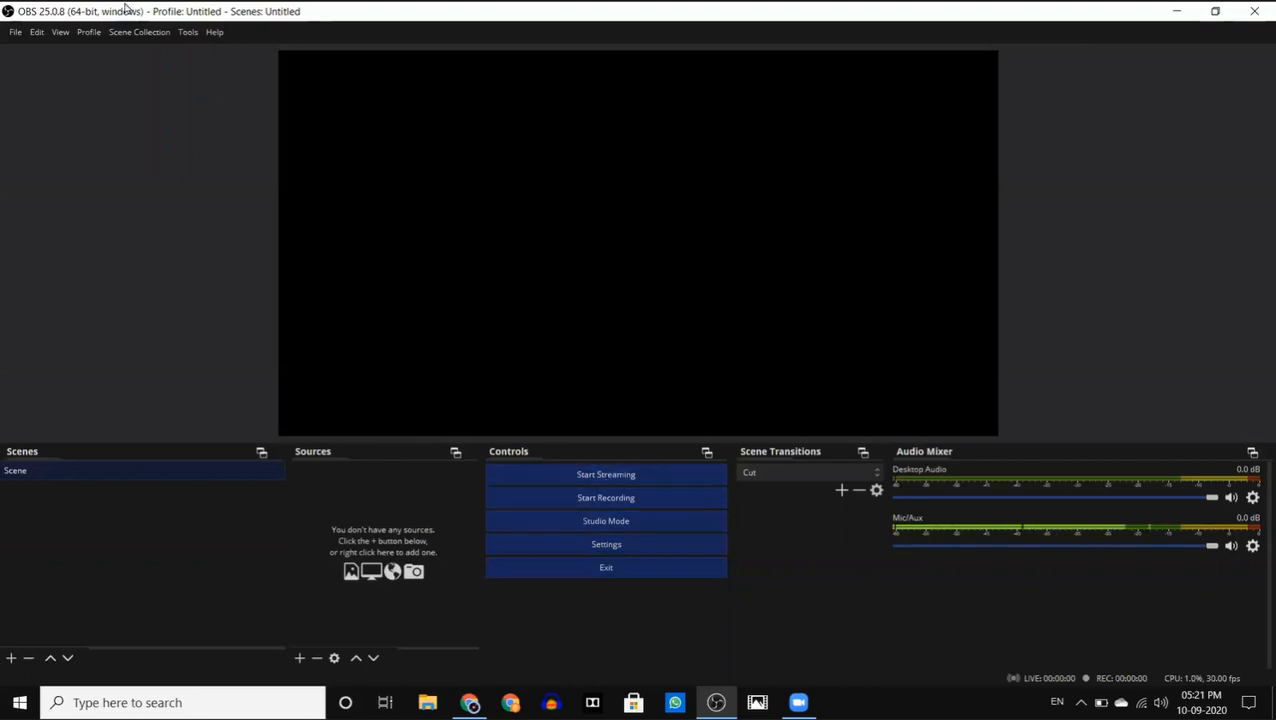
- Open the stream settings and select YouTube / YouTube Gaming as the streaming service
click(14, 31)
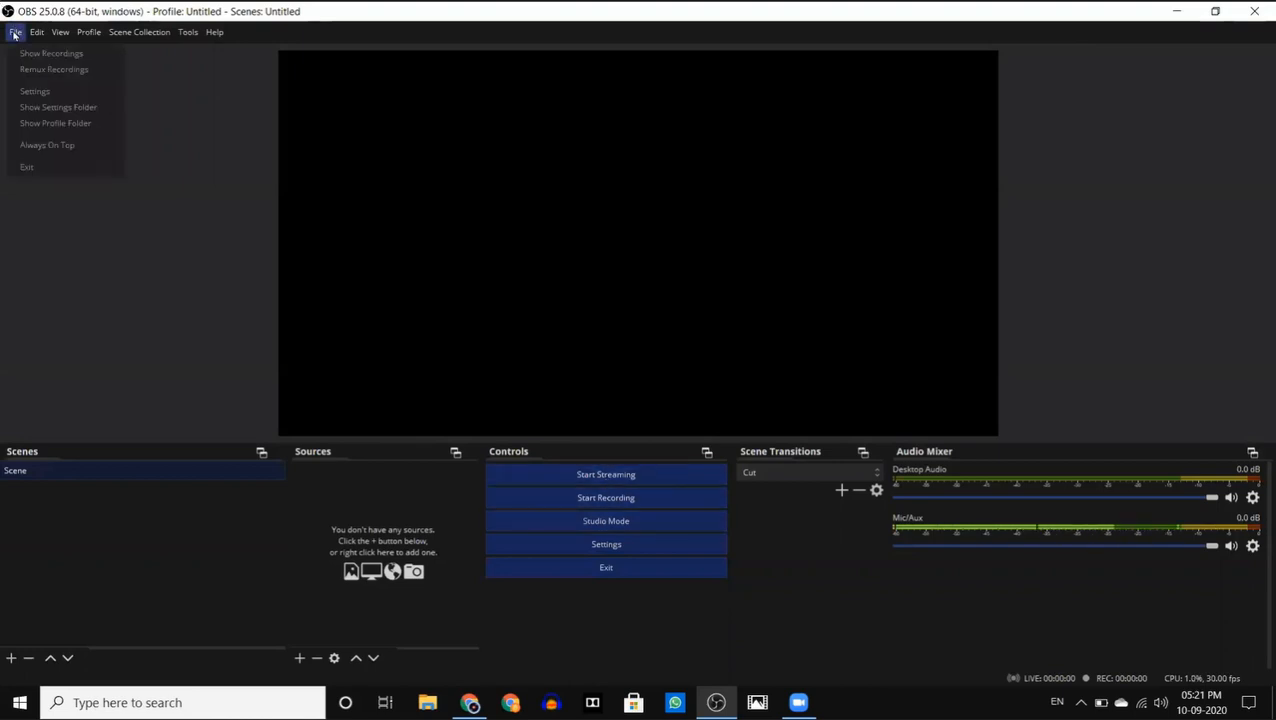
click(35, 91)
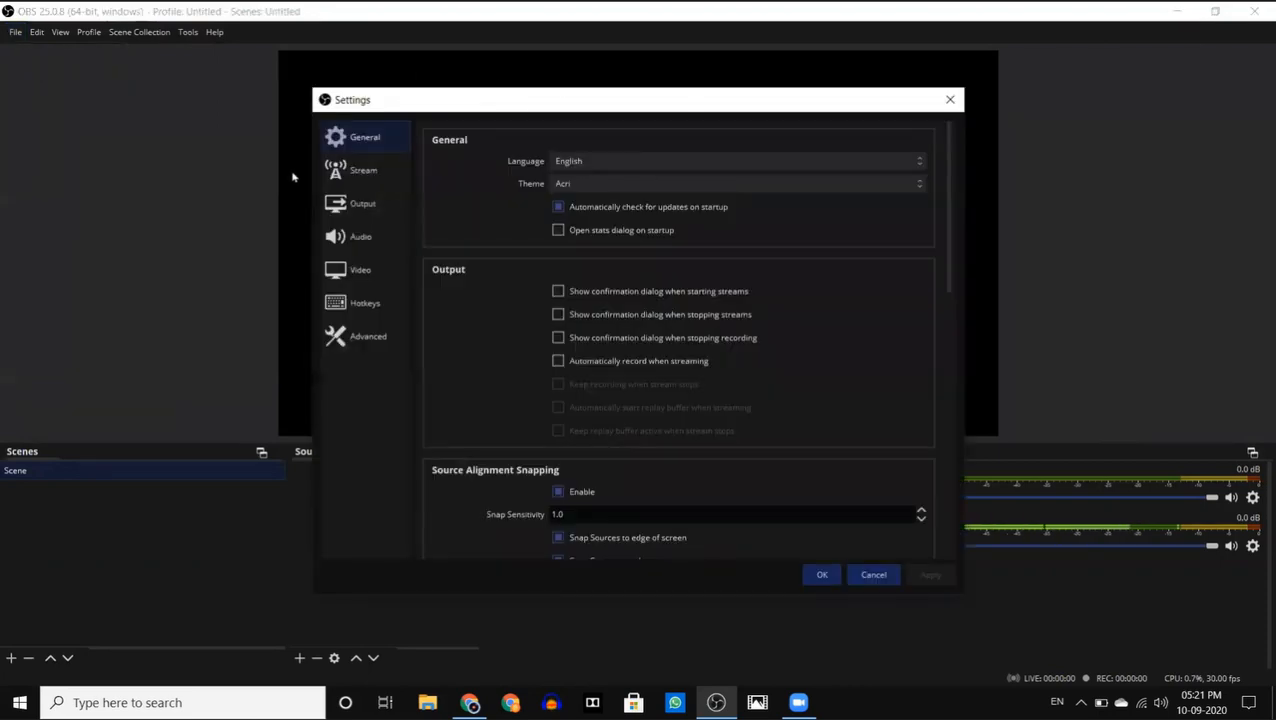
click(380, 185)
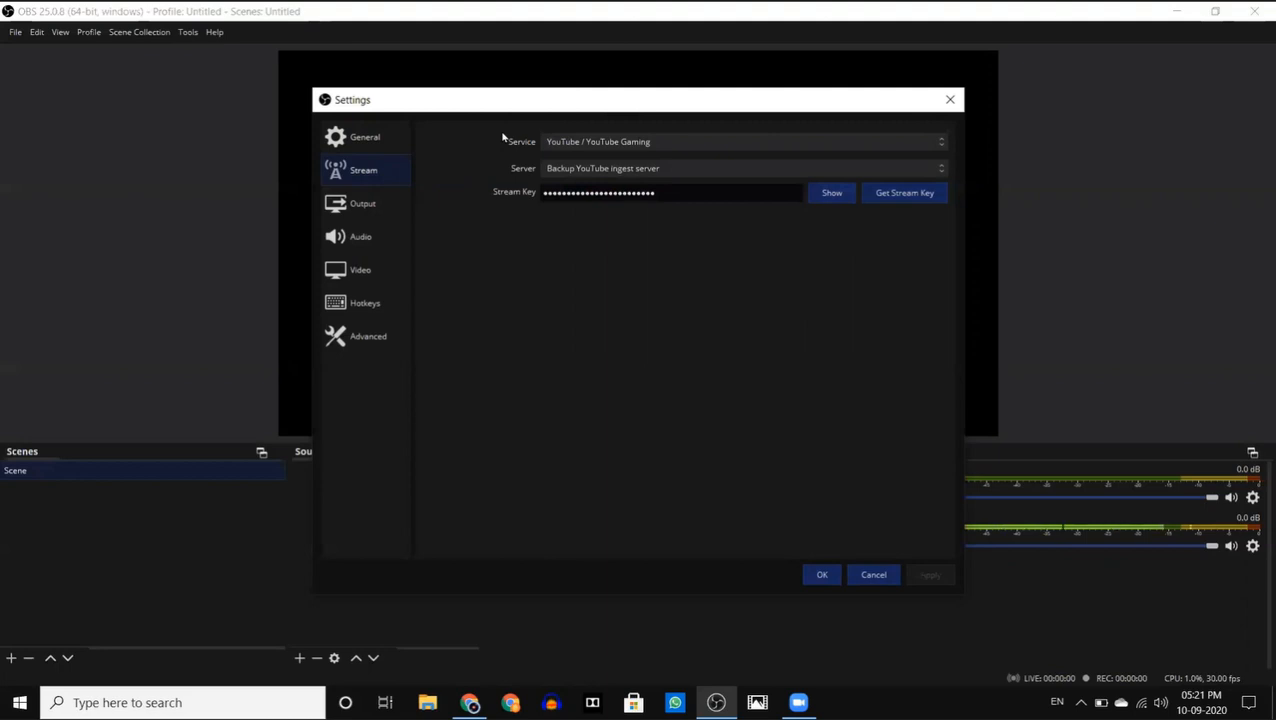
click(606, 147)
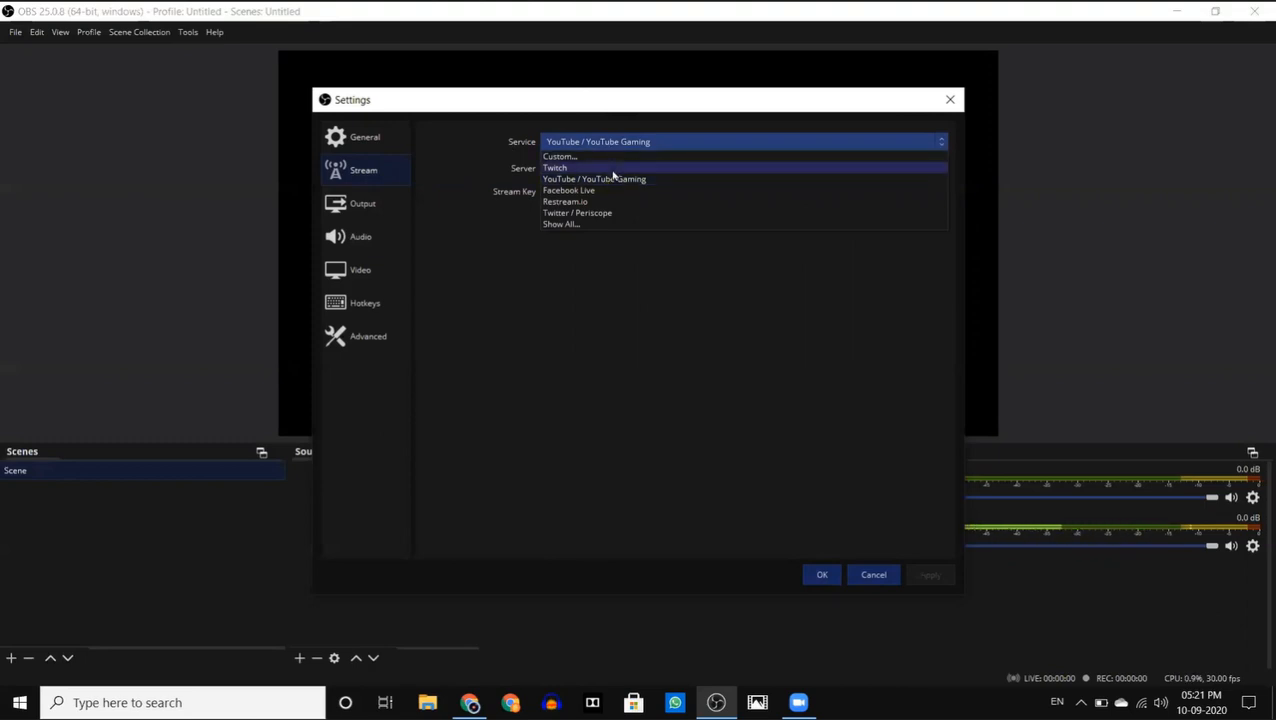
click(598, 180)
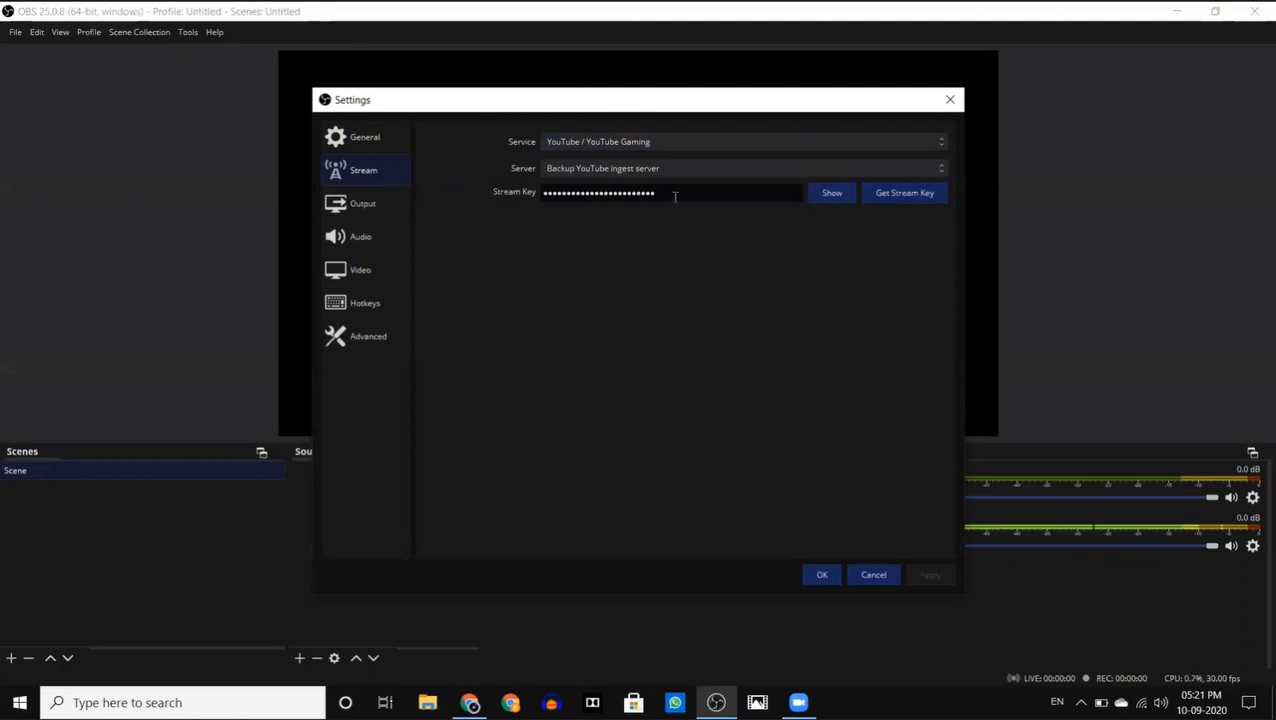
- Clear the stream key and open YouTube's live dashboard to get a new one, discarding the settings changes
drag(675, 193, 262, 167)
key(BackSpace)
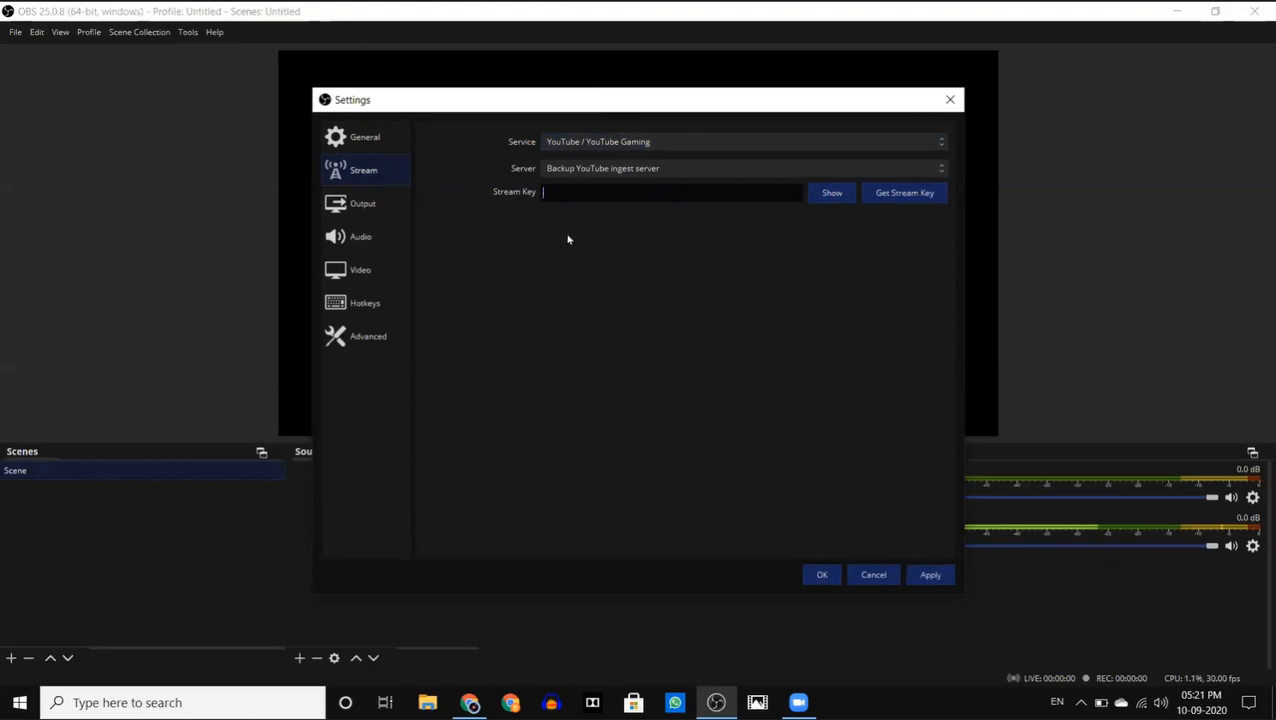
click(887, 196)
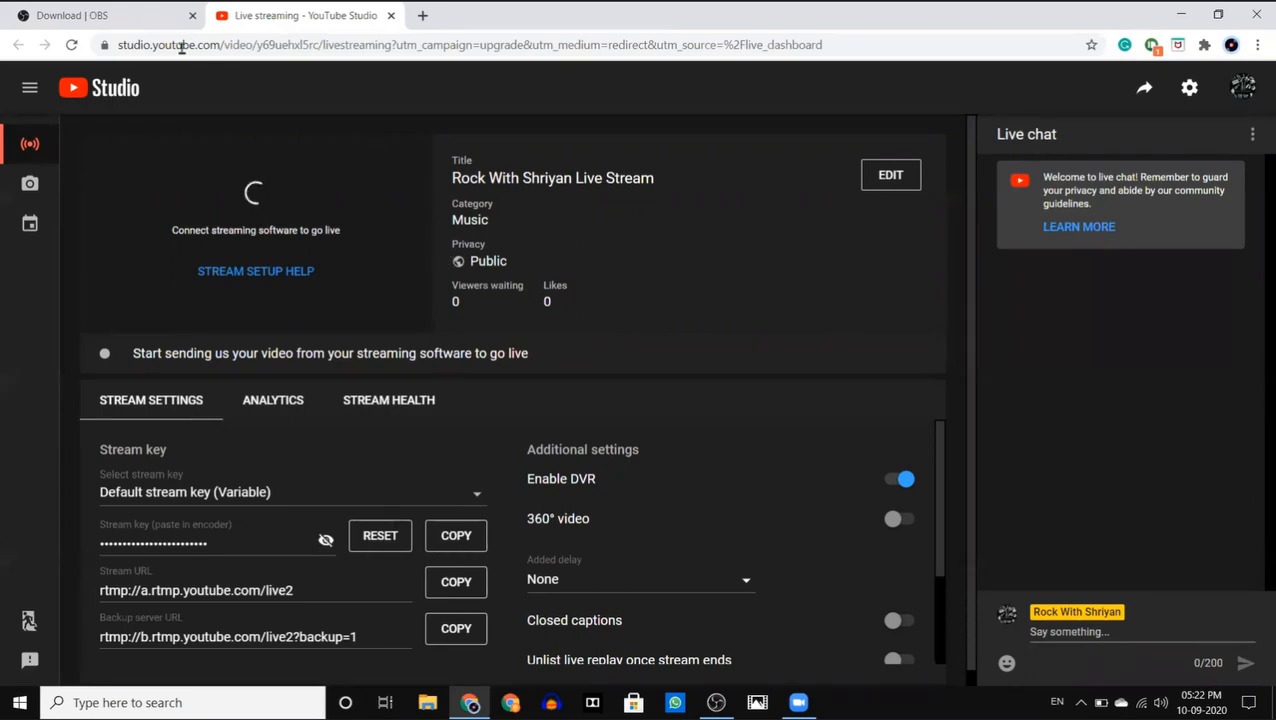
click(716, 702)
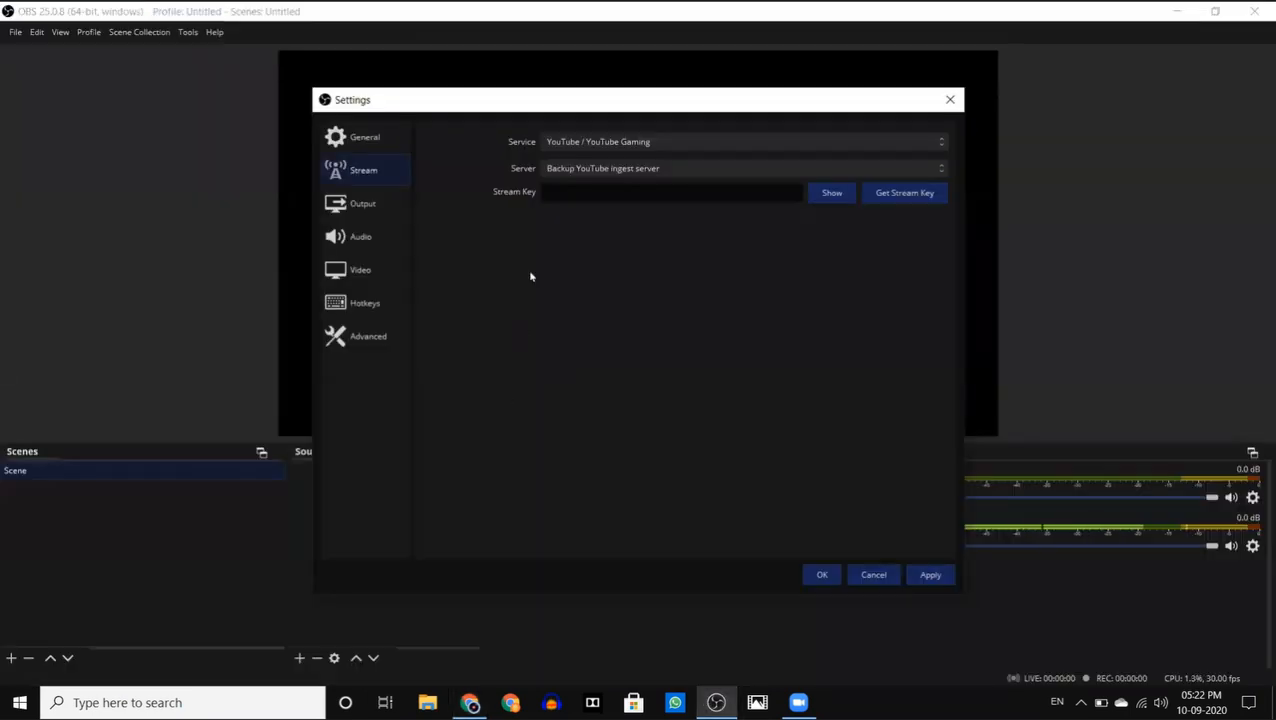
click(862, 575)
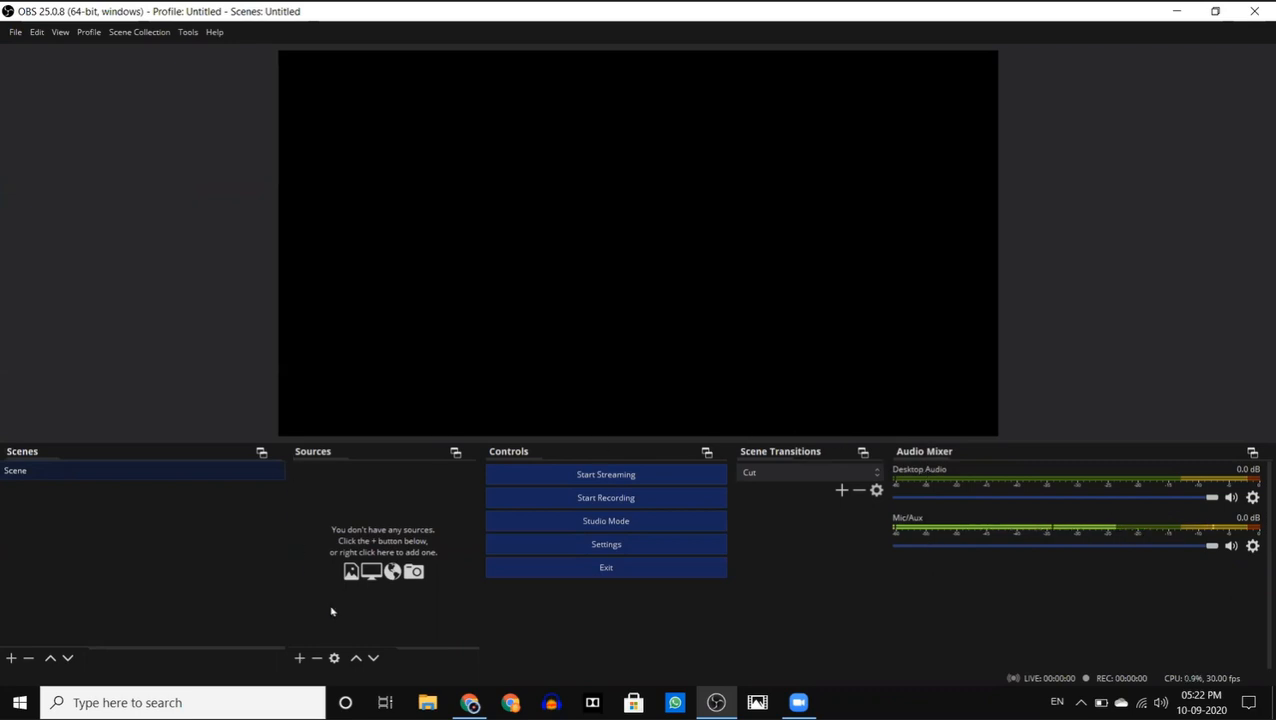
- Add a Display Capture source named "Screen 1" that captures Display 1 (1920x1080) with the cursor included
click(299, 659)
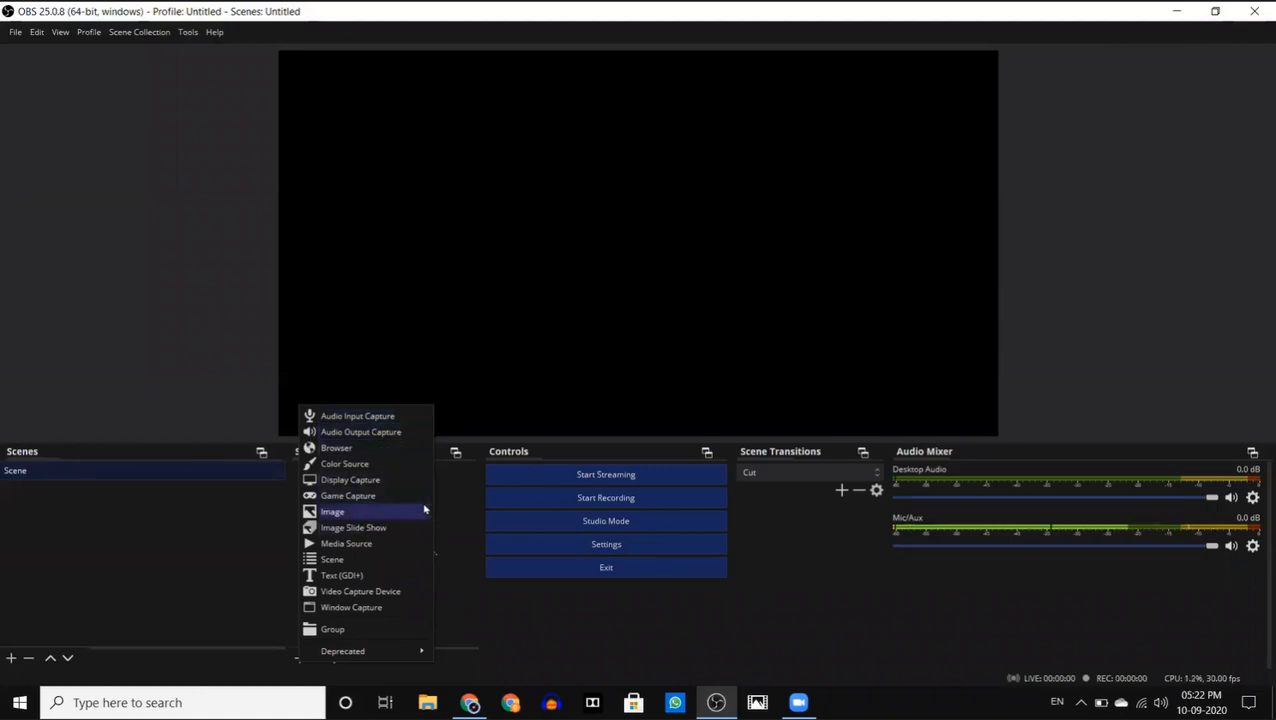
click(366, 483)
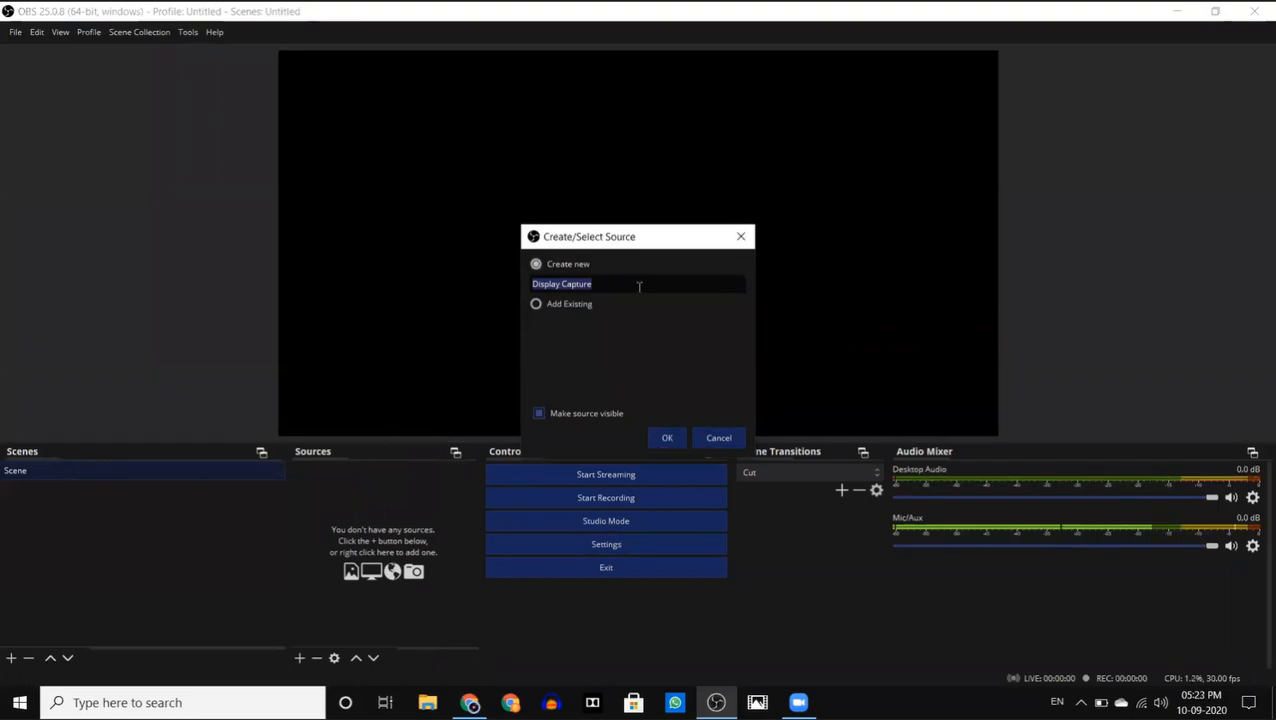
key(BackSpace)
key(Return)
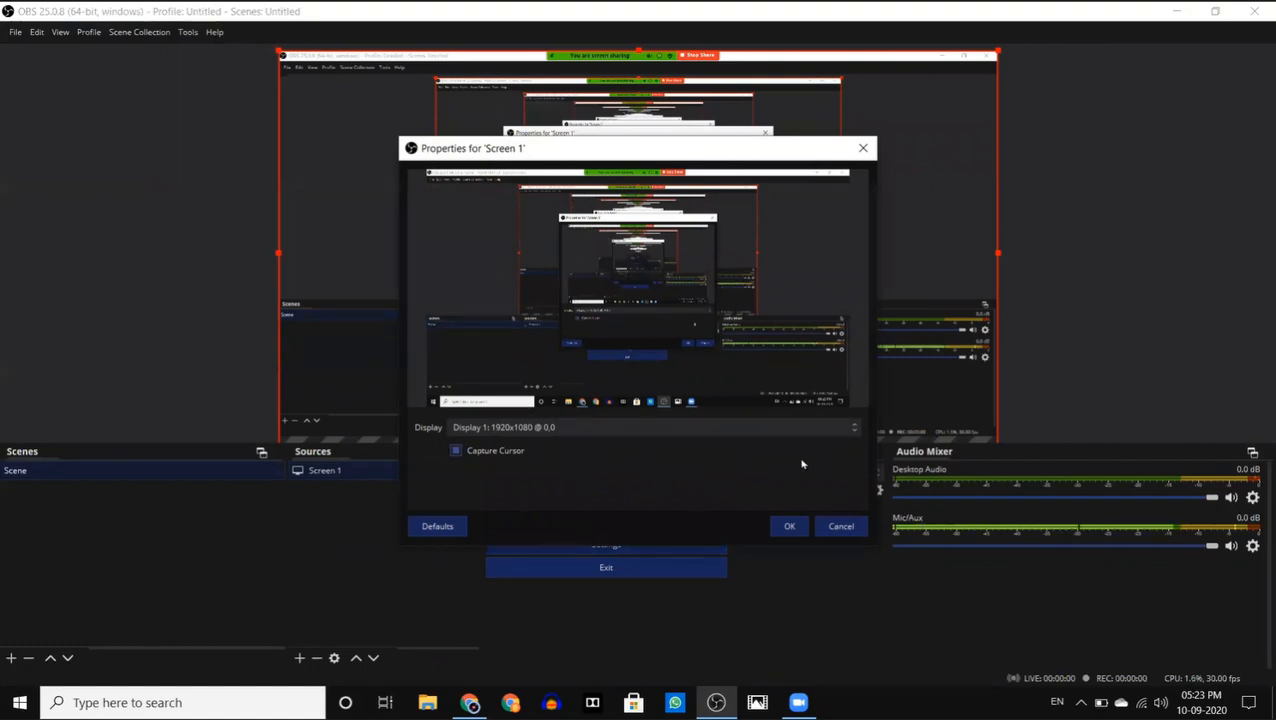
click(790, 527)
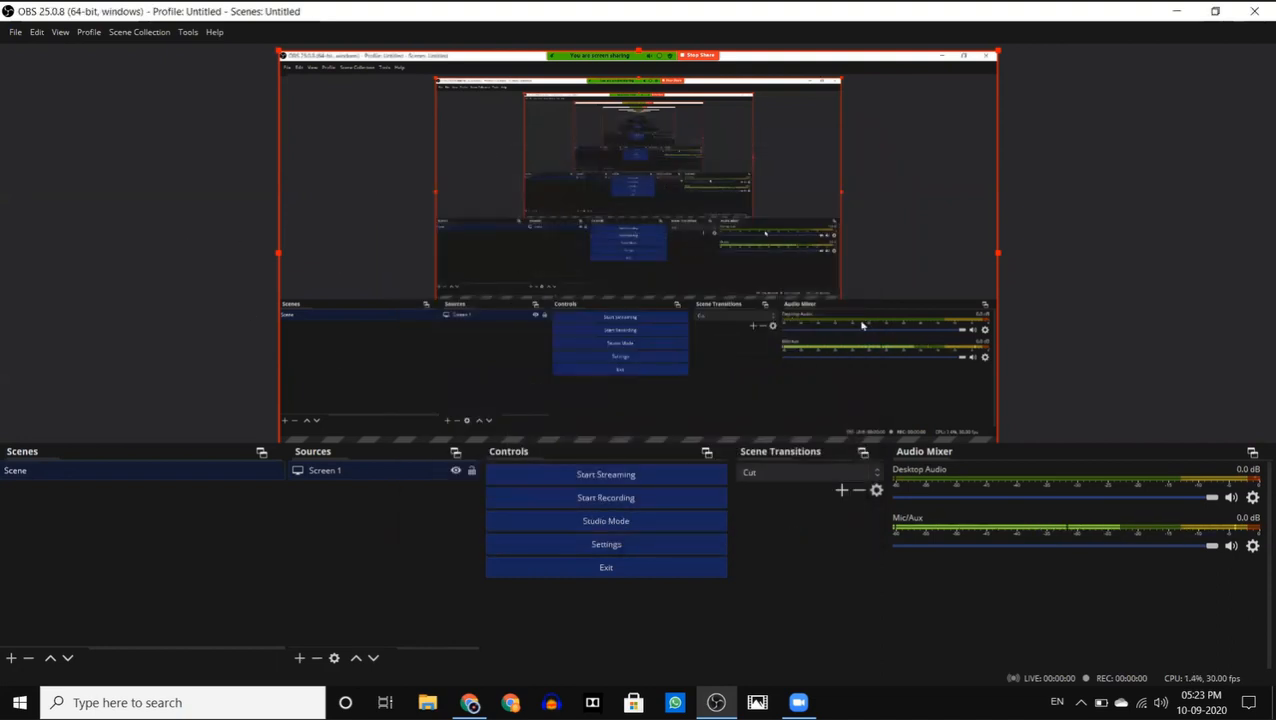
- Resize the base and output resolution to match the Screen 1 source's size
click(1133, 315)
mouse_move(775, 325)
mouse_down()
mouse_move(783, 286)
mouse_move(774, 321)
mouse_up()
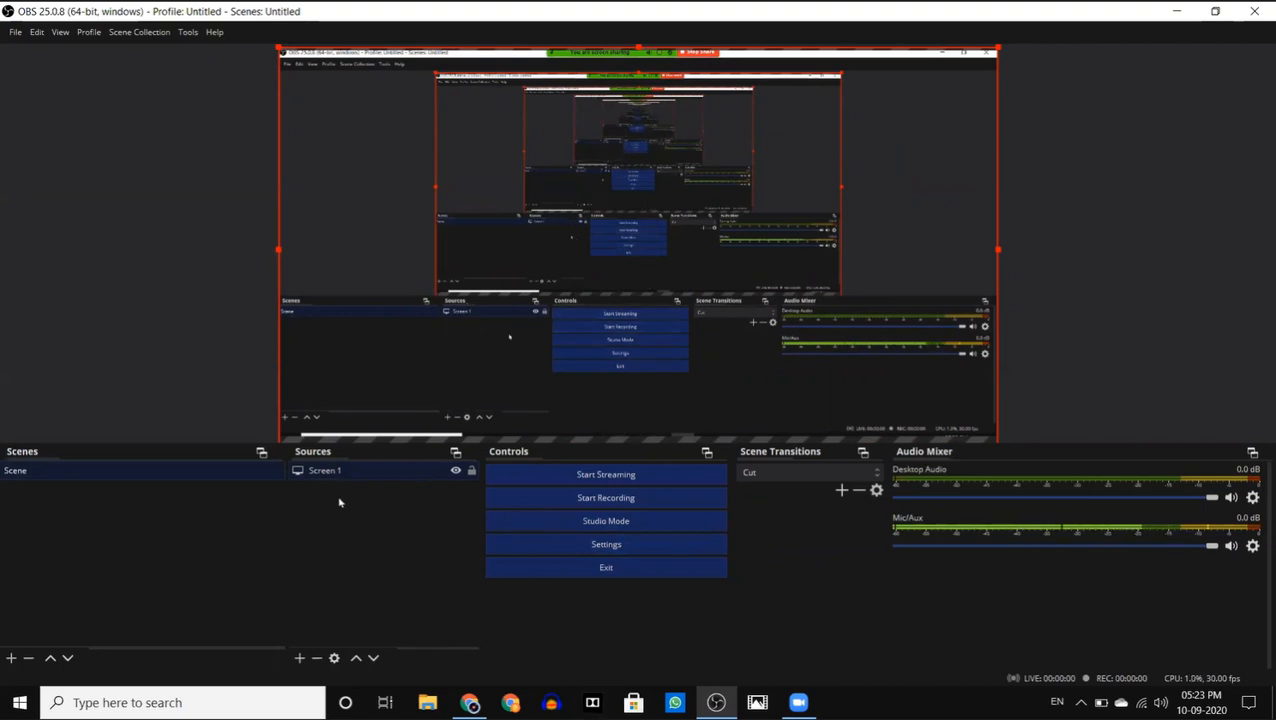
right_click(352, 470)
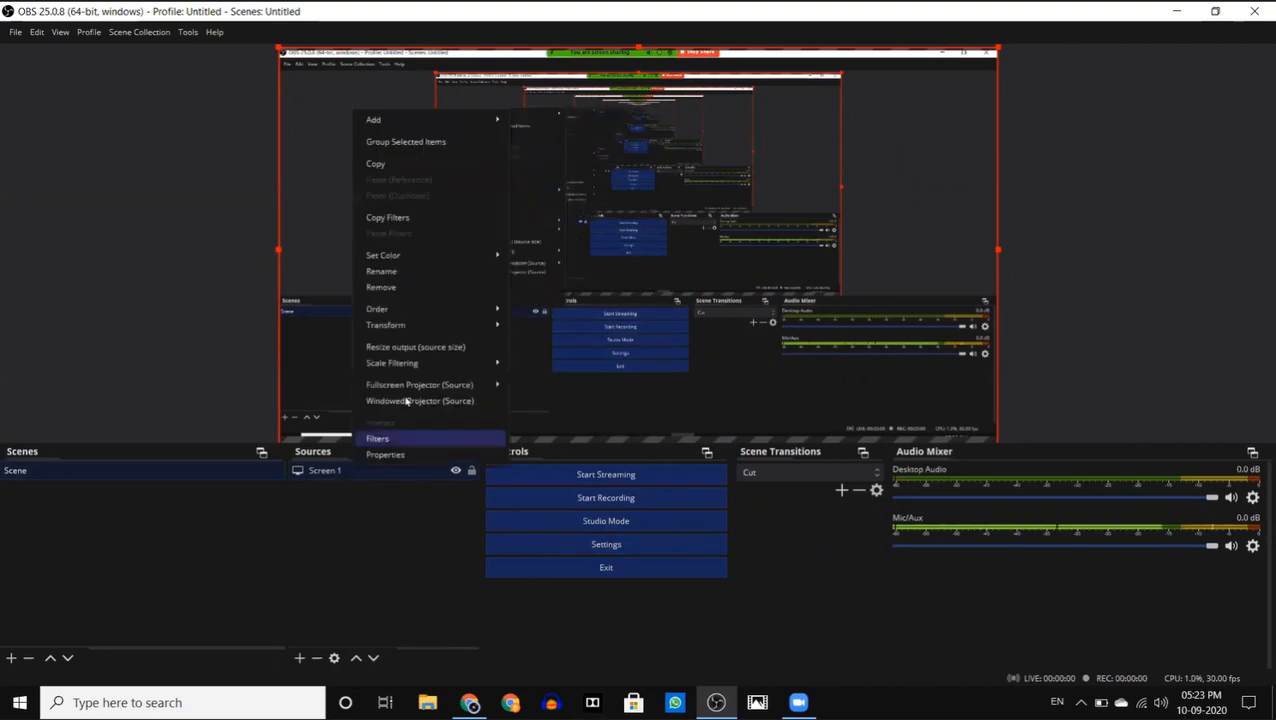
click(422, 347)
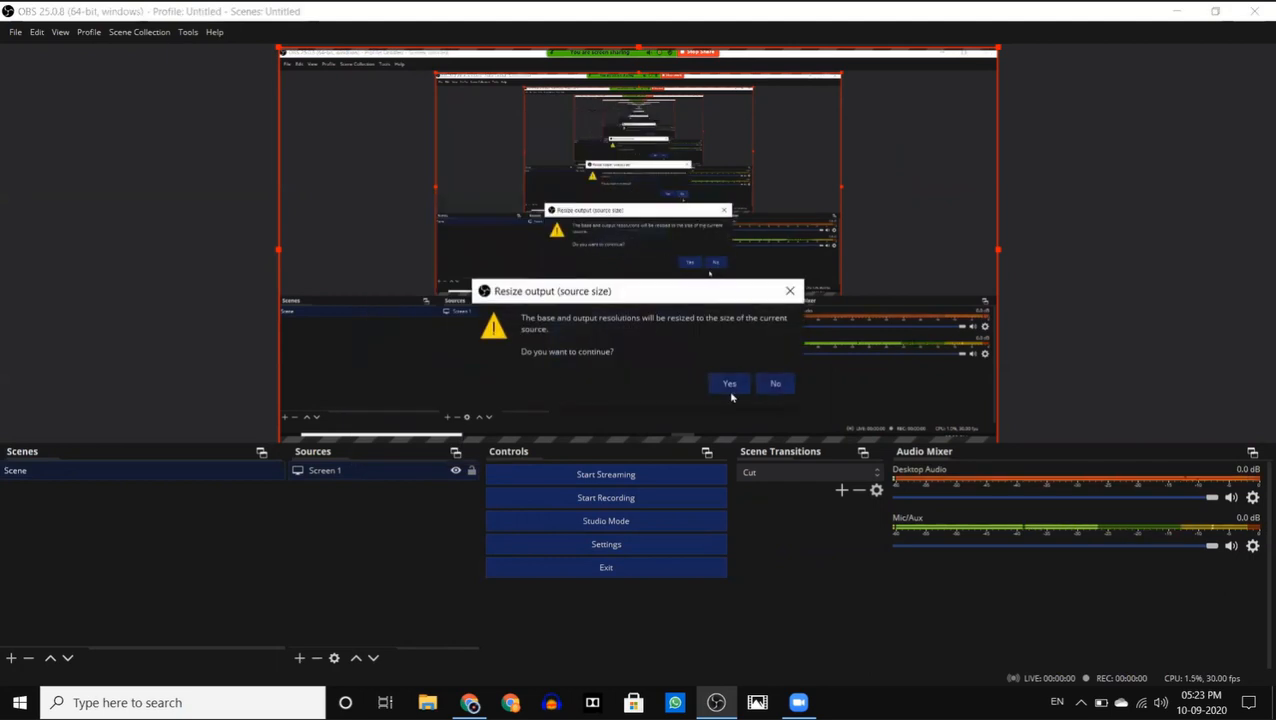
click(730, 388)
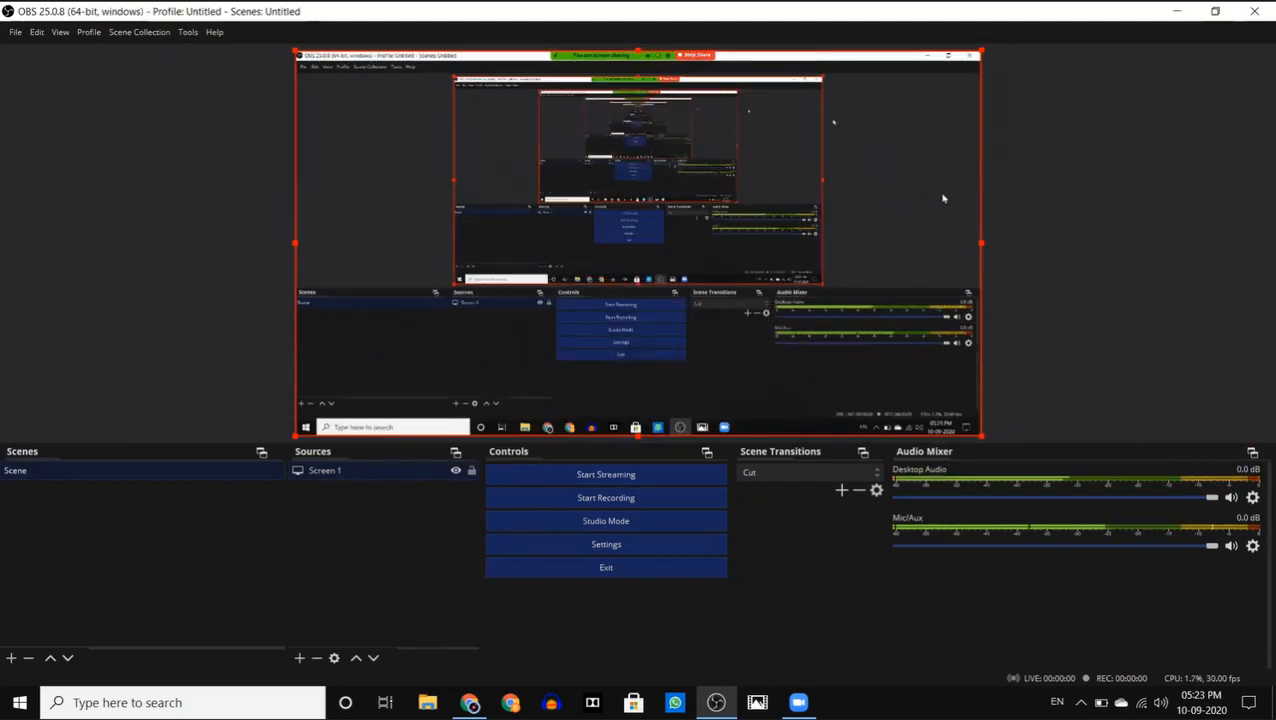
click(1150, 195)
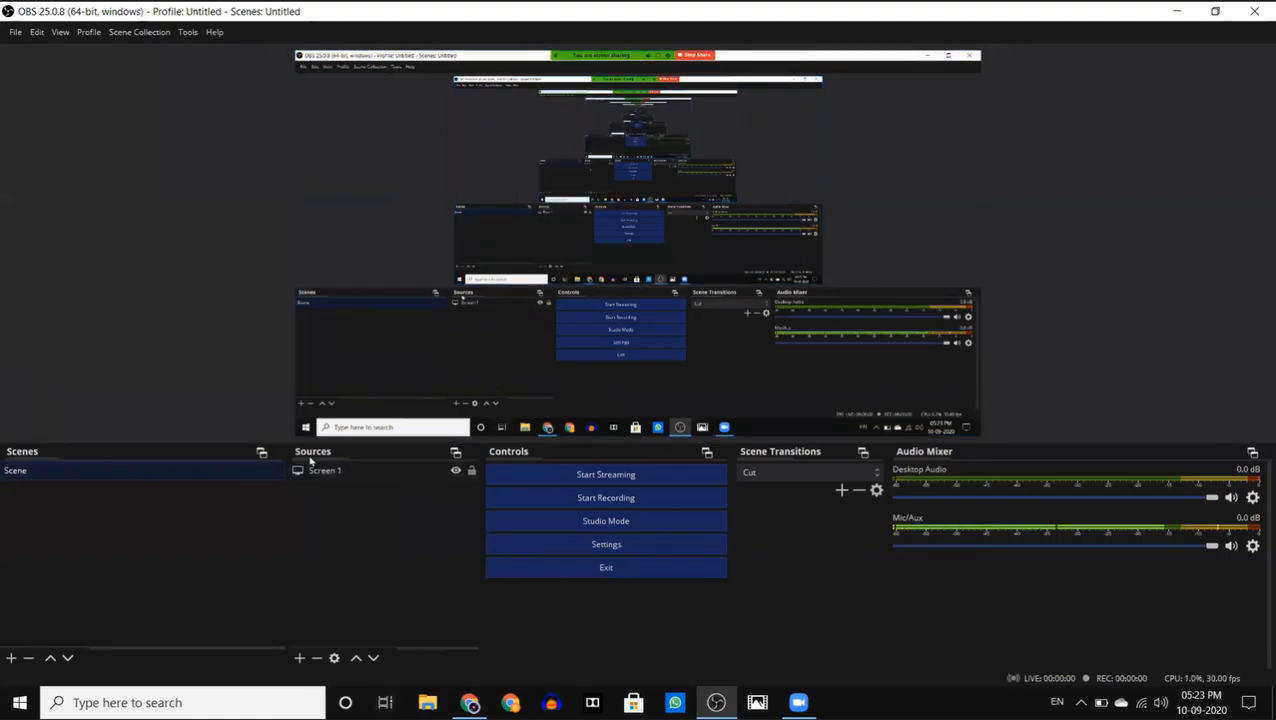
- Remove the Screen 1 source from the scene
click(515, 298)
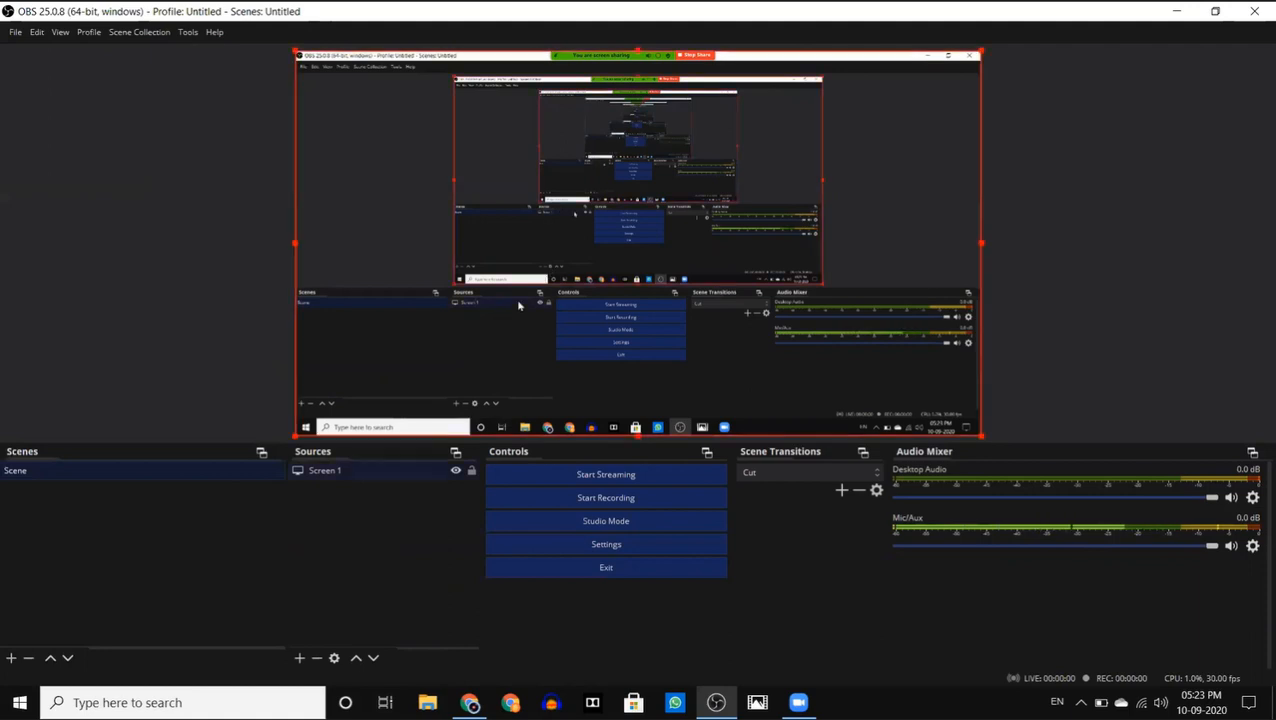
key(Delete)
click(673, 372)
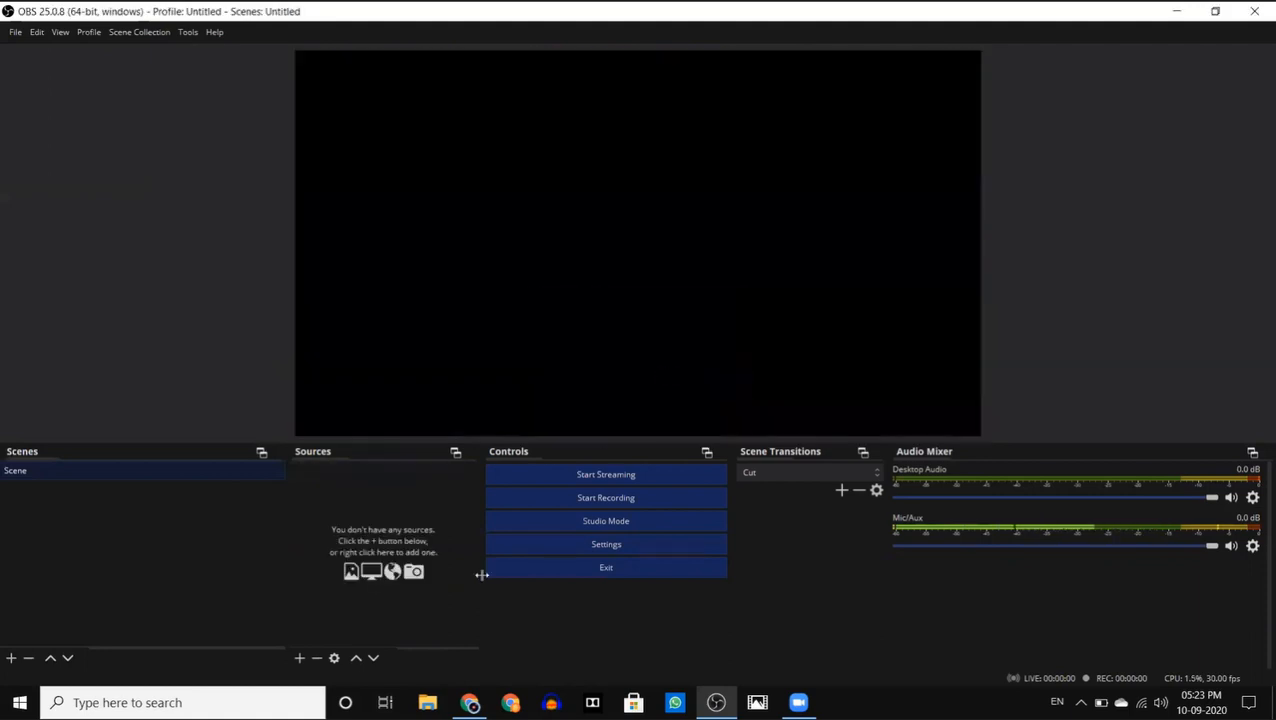
- Add a Window Capture source named "Screen2" that captures the Chrome window "Live streaming - YouTube Studio"
click(299, 659)
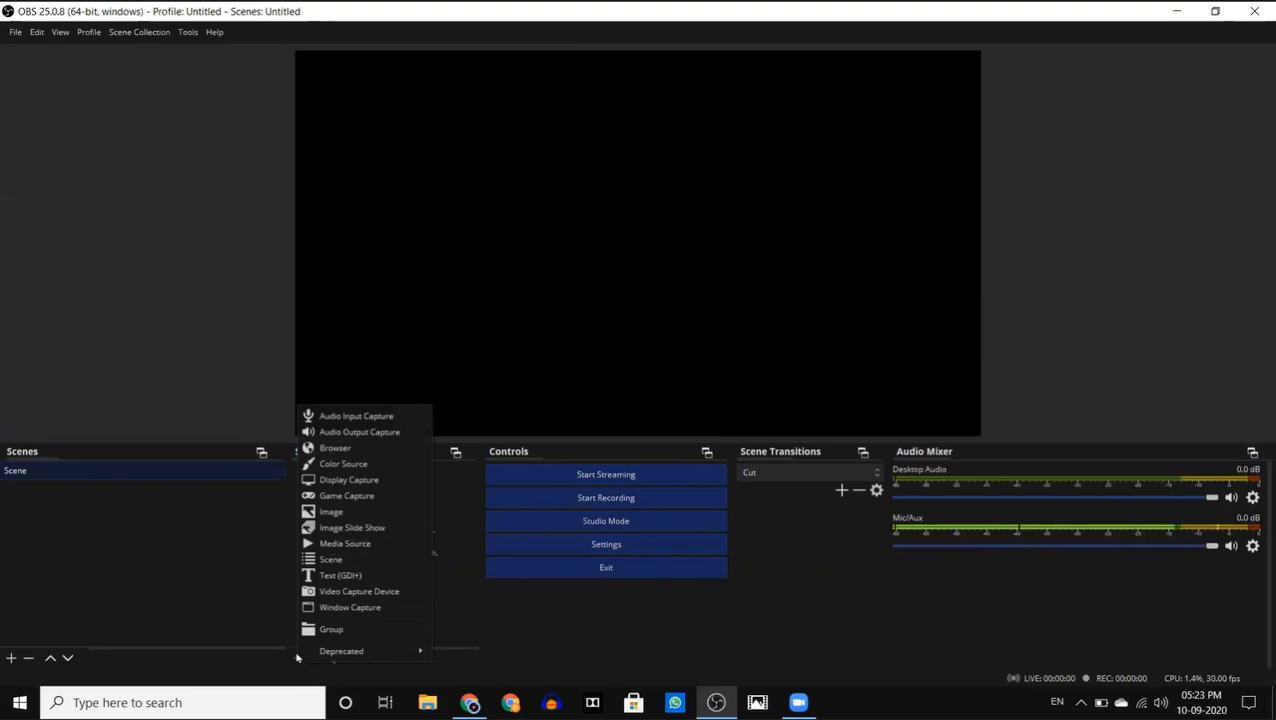
click(338, 608)
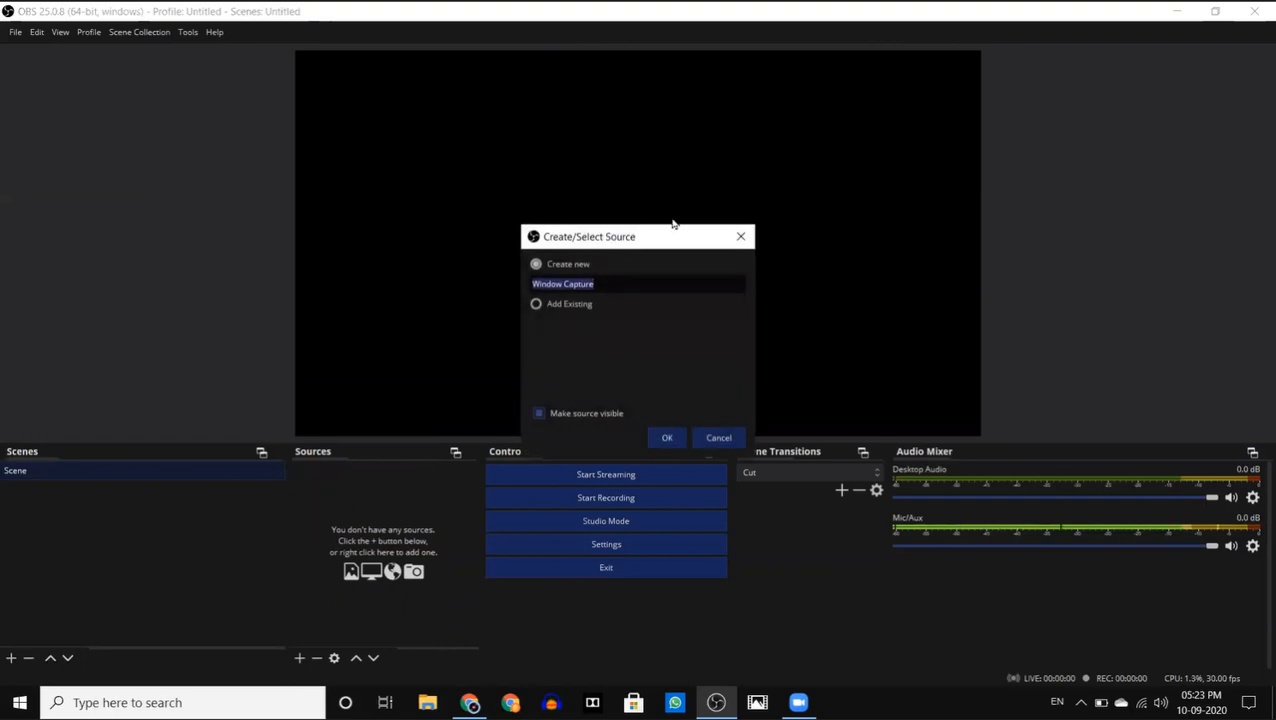
key(BackSpace)
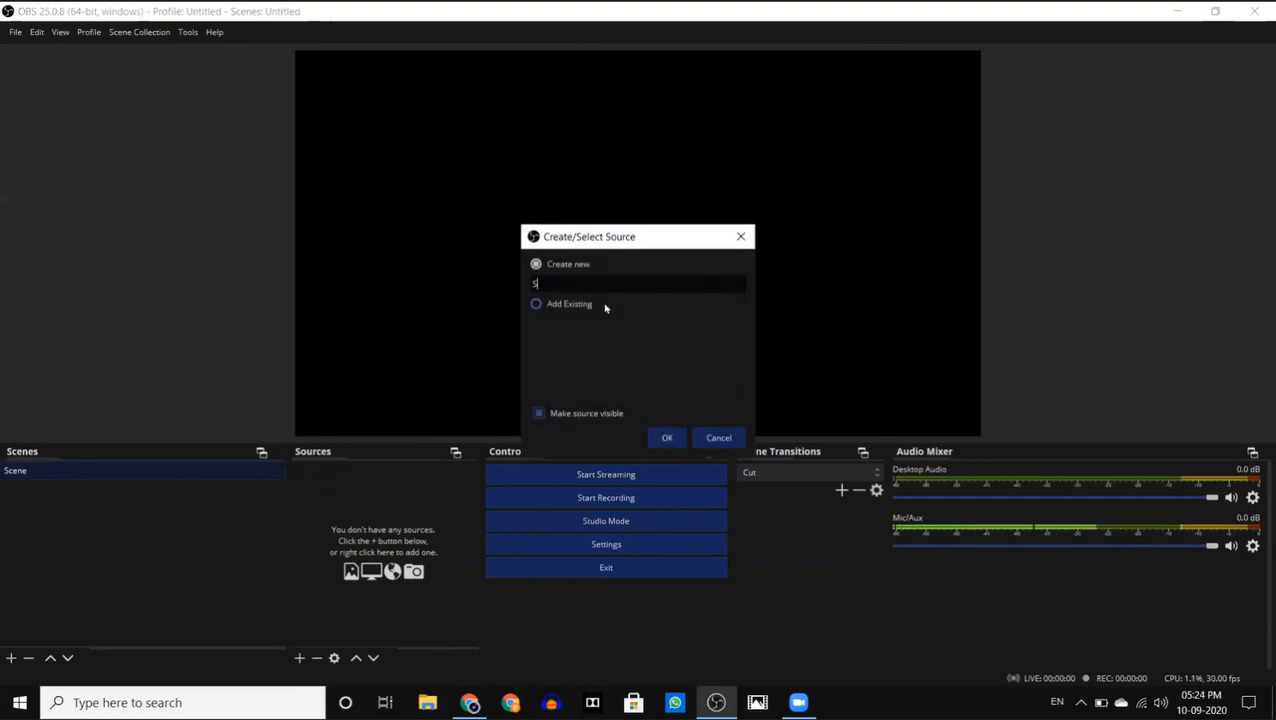
text(Screen2)
key(Return)
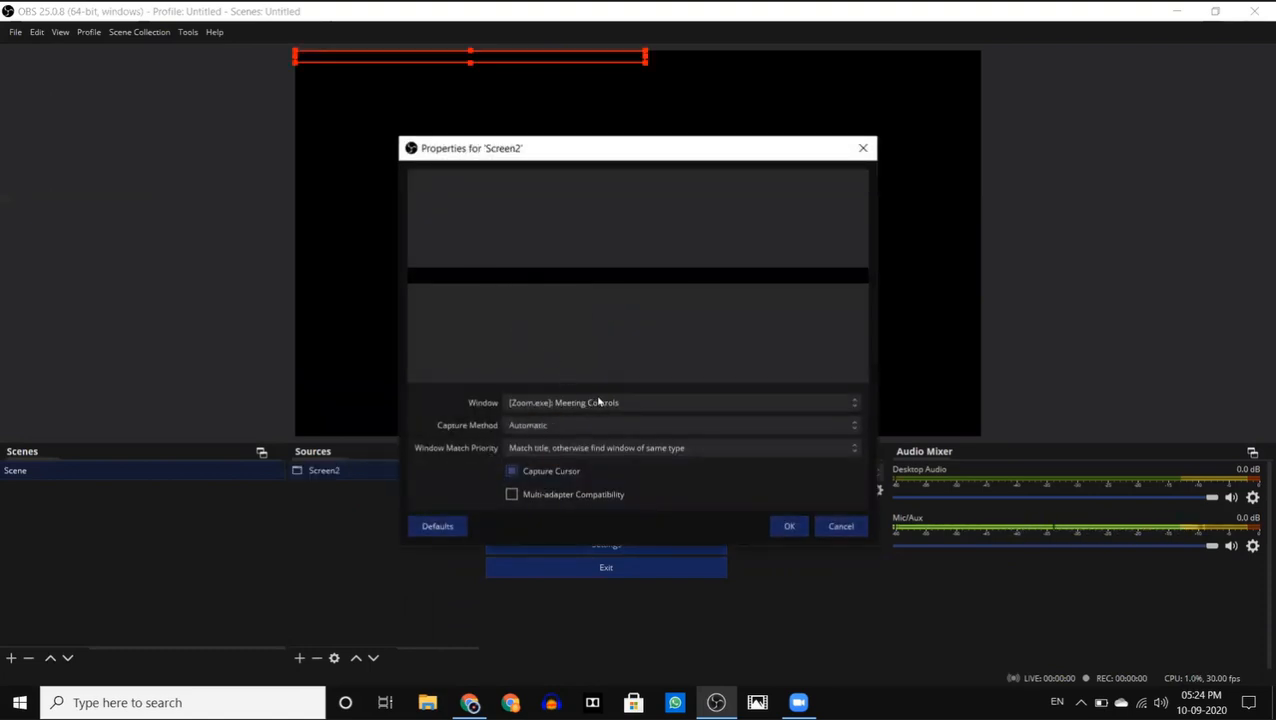
click(640, 404)
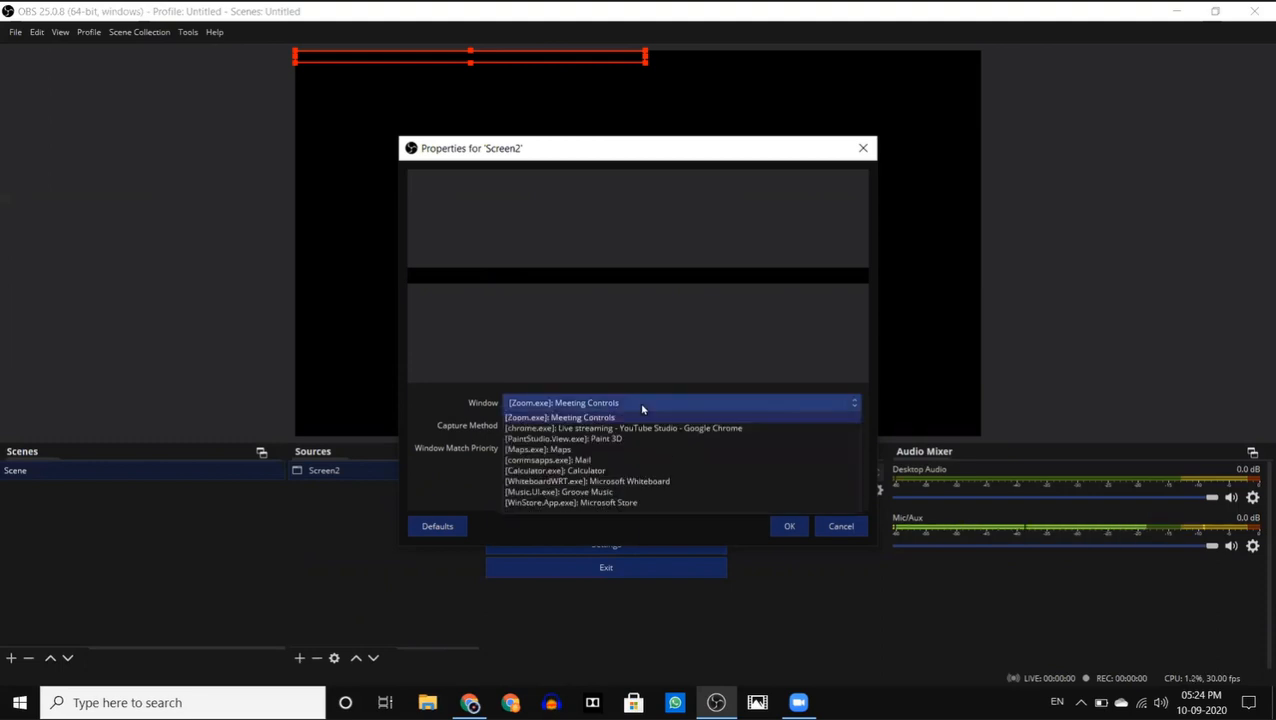
click(727, 430)
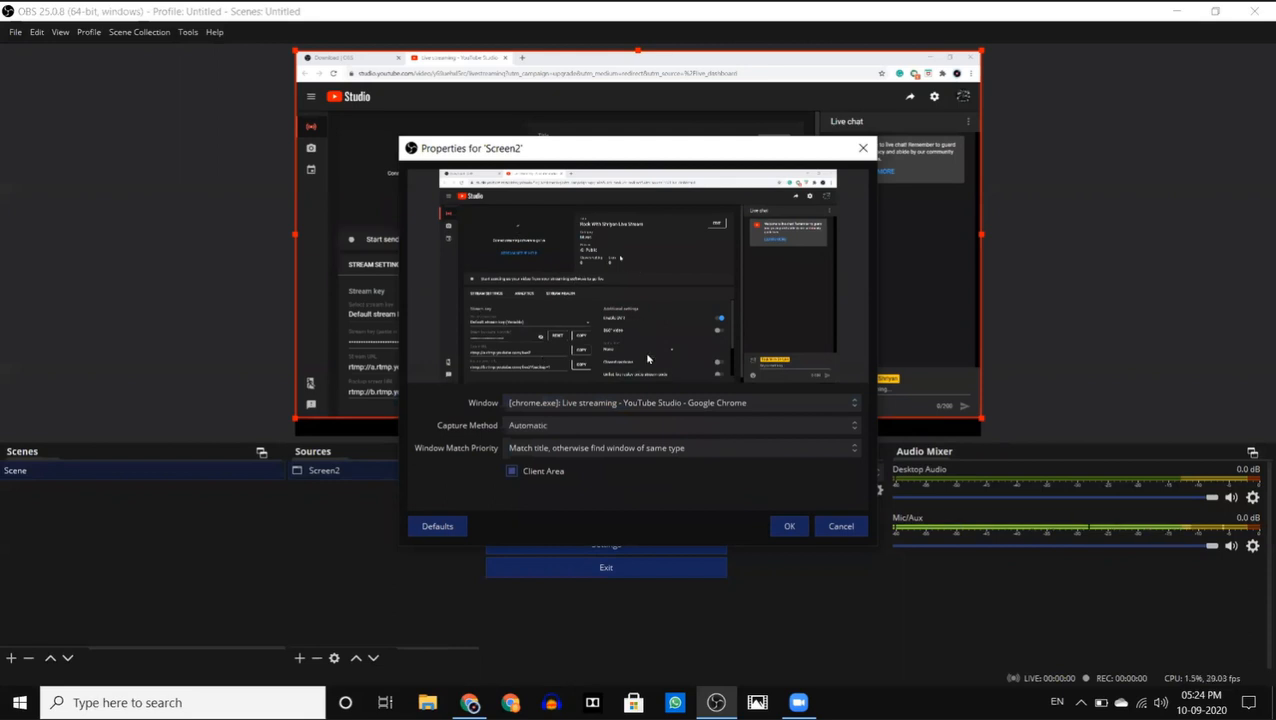
click(798, 533)
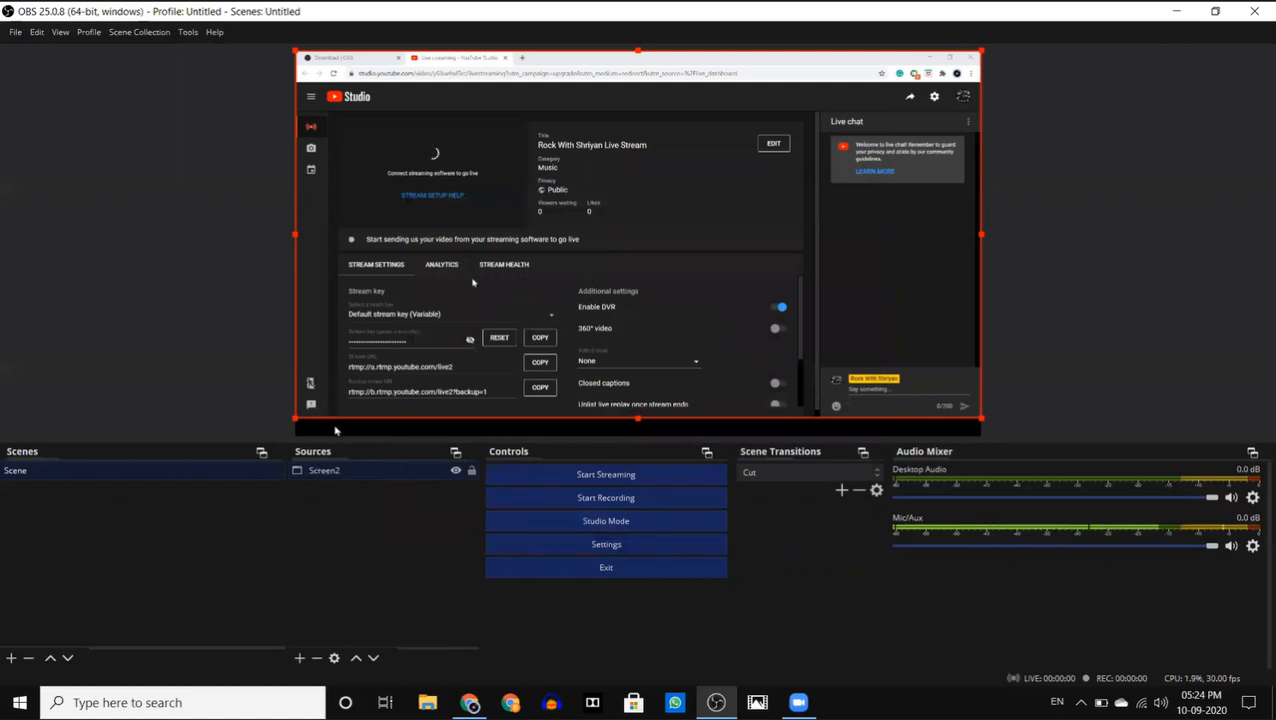
click(1188, 384)
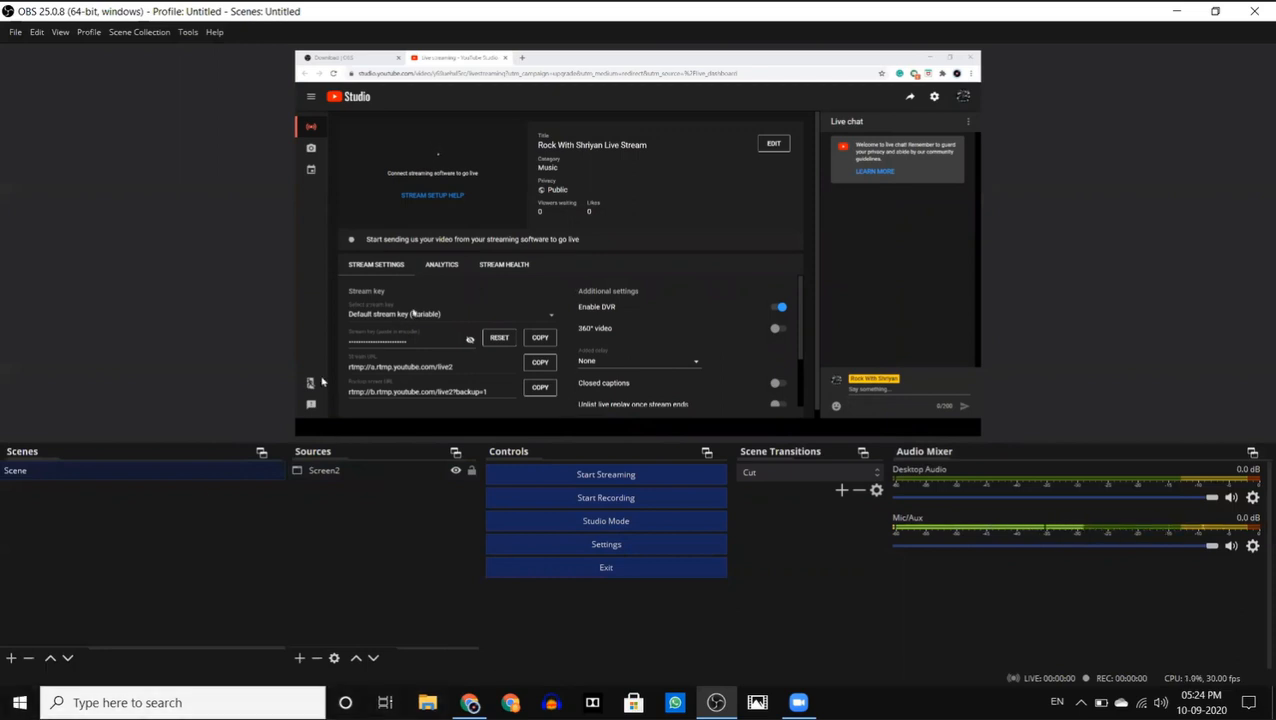
- Resize the base and output resolution to match the Screen2 source's size
click(501, 397)
click(333, 472)
right_click(333, 472)
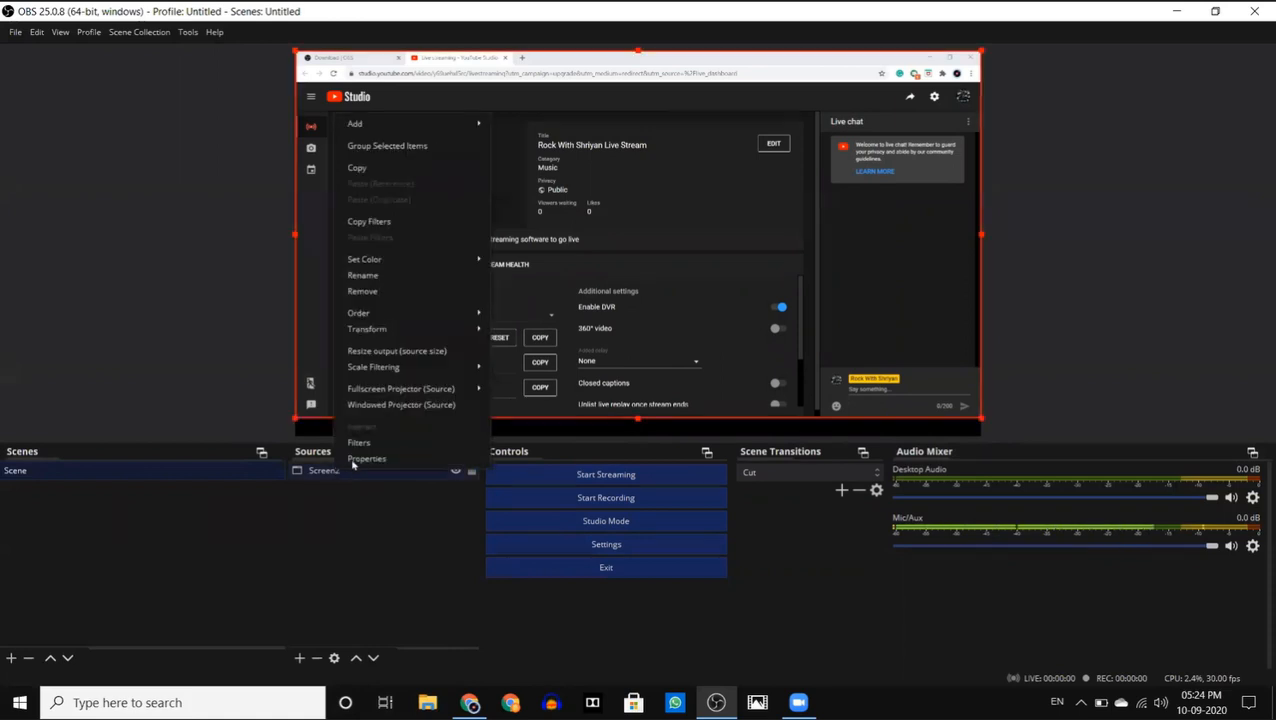
click(406, 352)
click(725, 384)
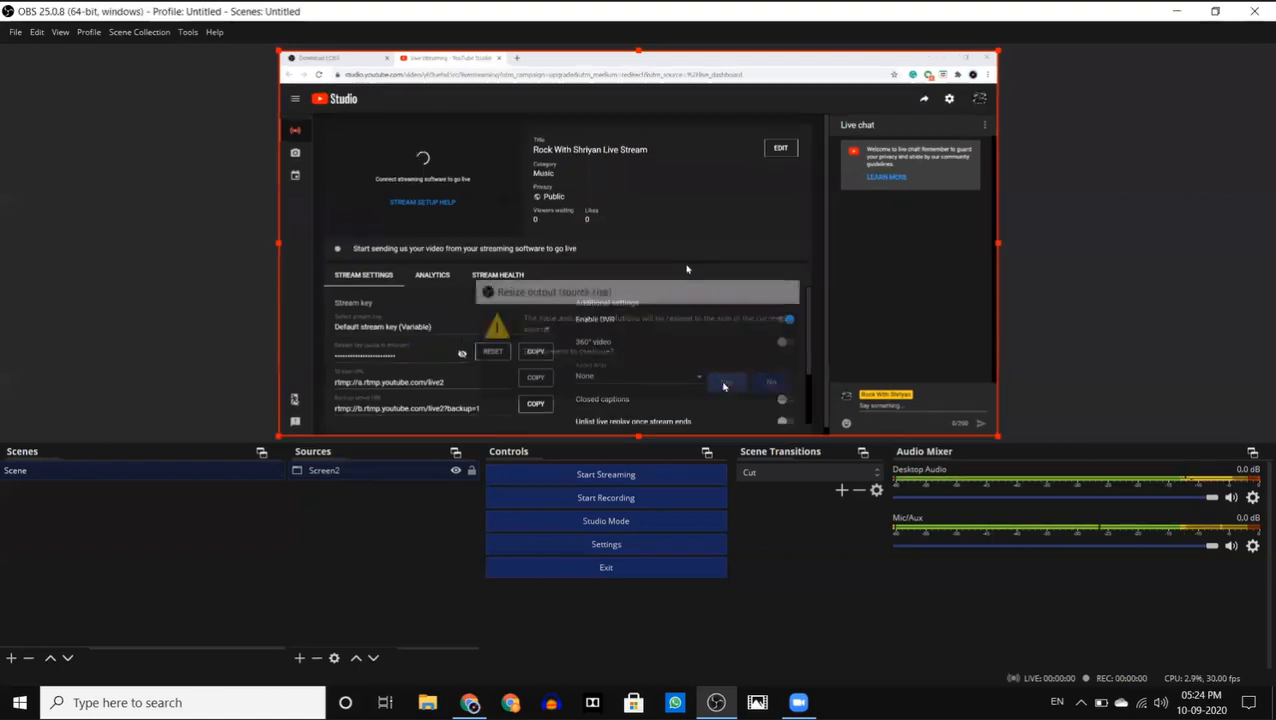
click(1115, 286)
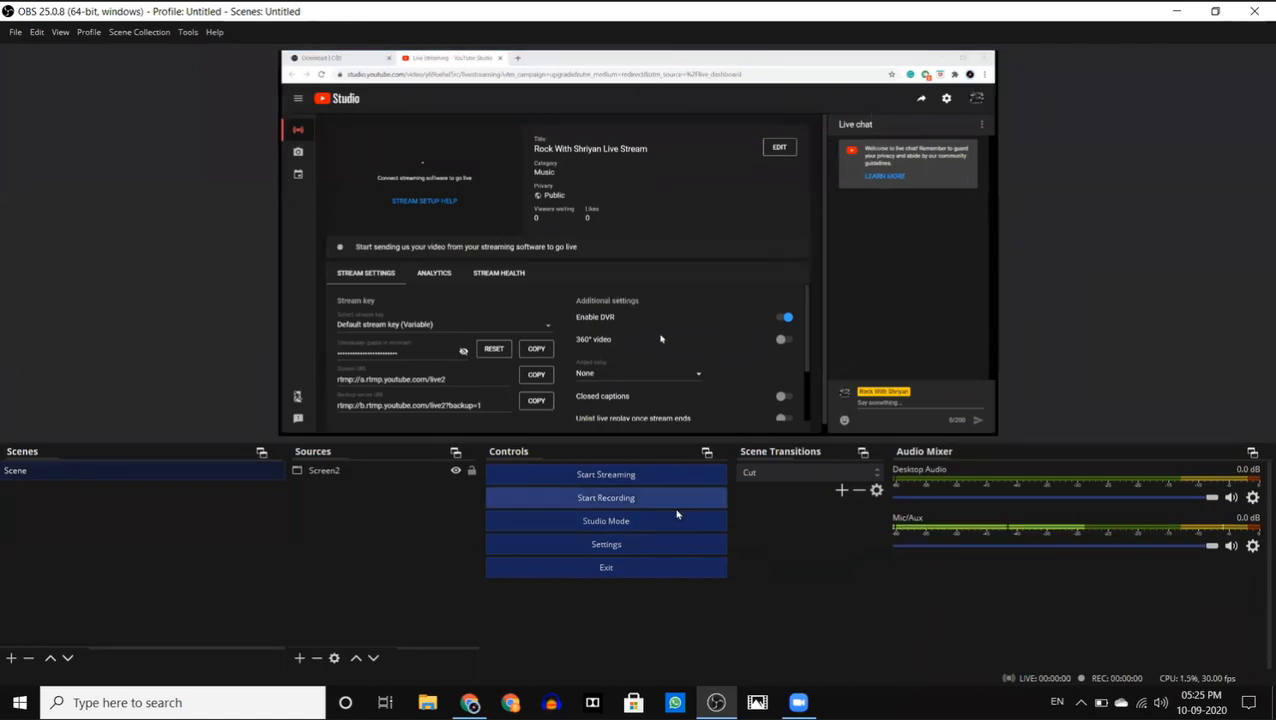
- Record a short clip of Chrome while closing the YouTube Studio page and opening a new blank tab, ending the recording back in OBS
click(676, 505)
click(466, 700)
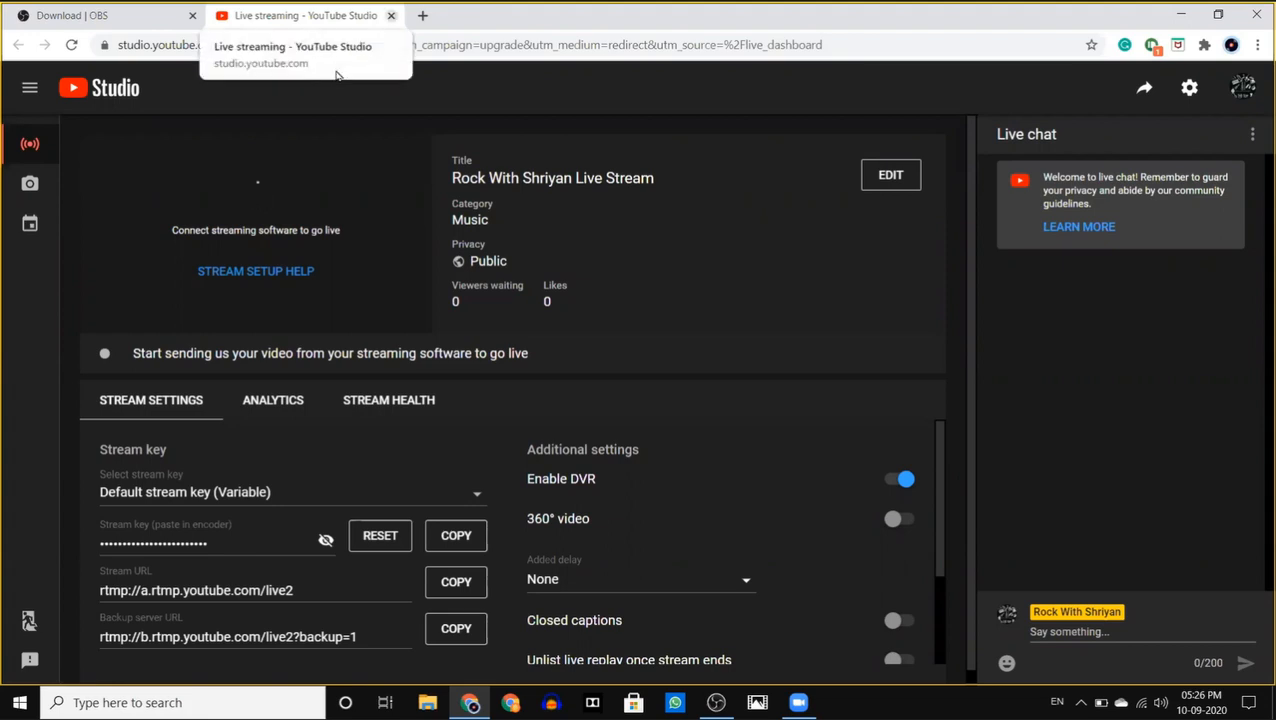
click(390, 15)
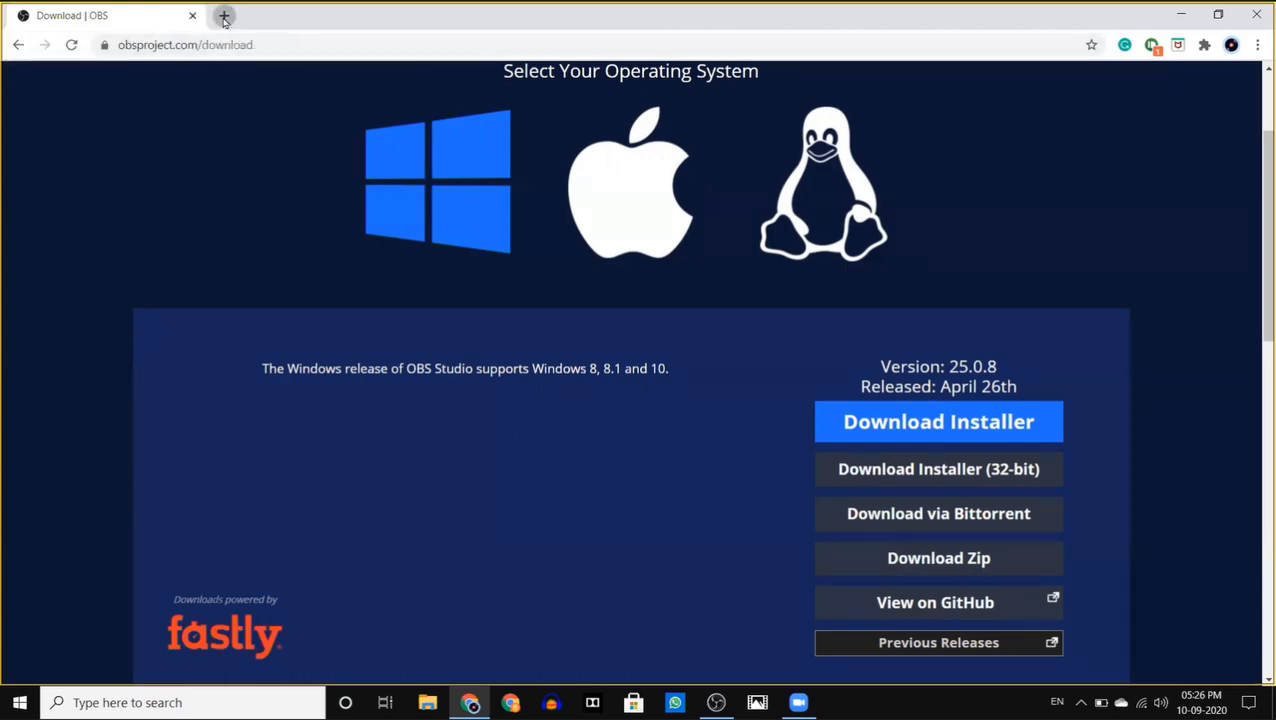
click(225, 19)
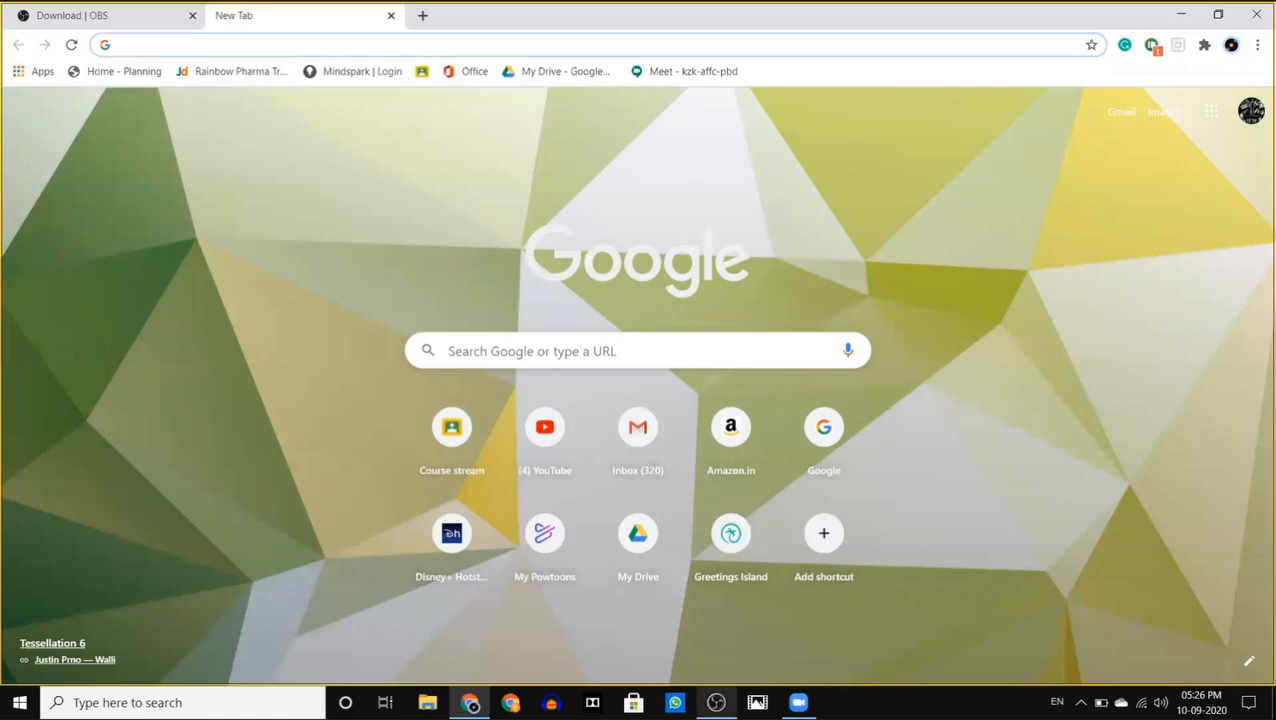
click(717, 701)
click(686, 497)
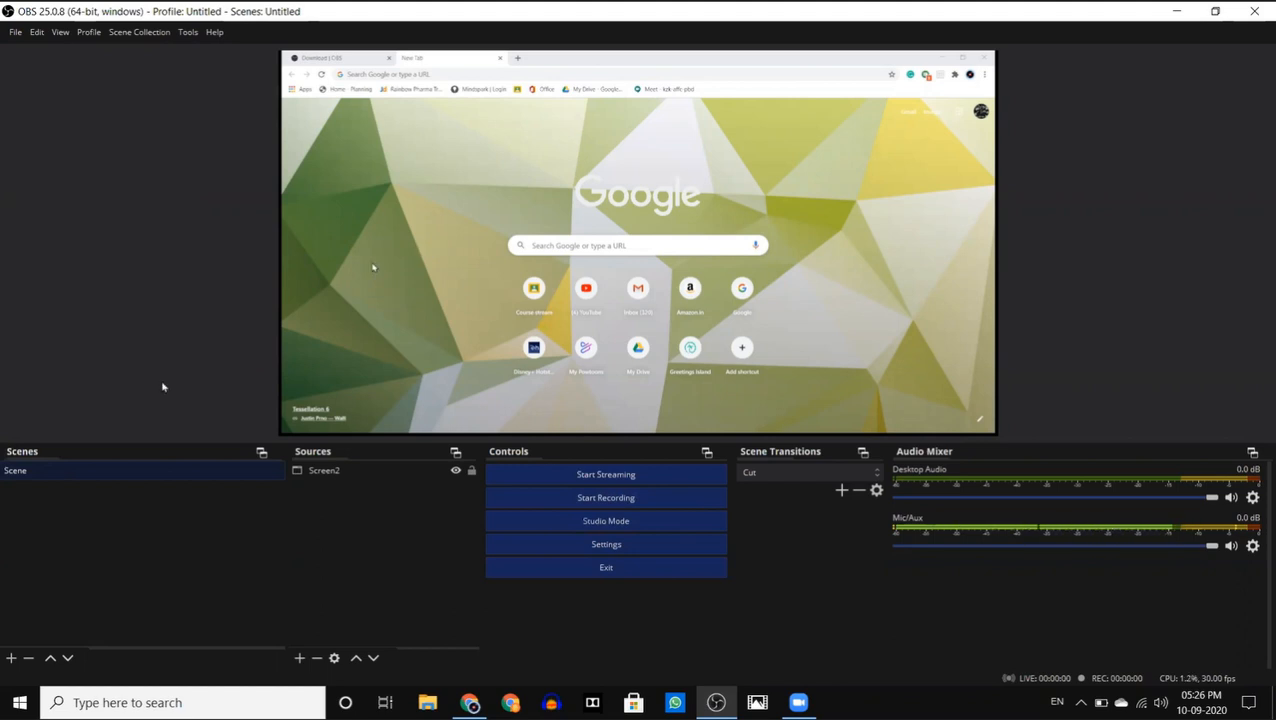
click(13, 34)
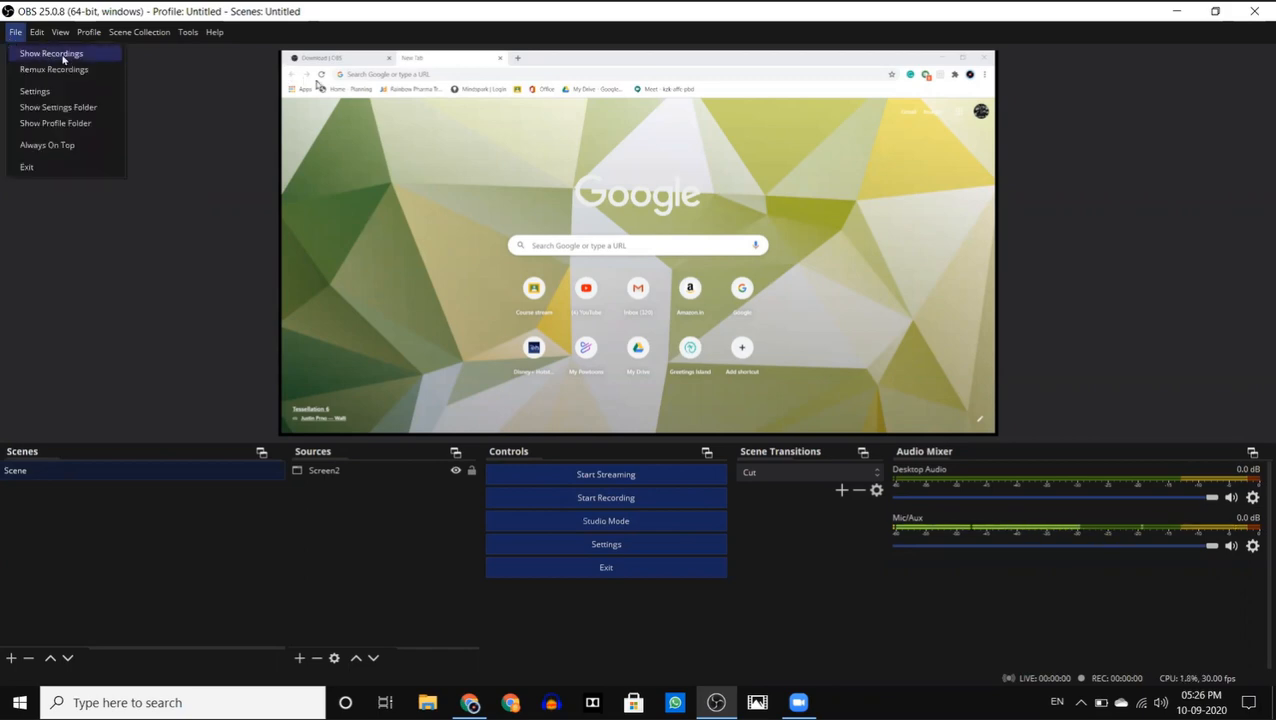
click(63, 59)
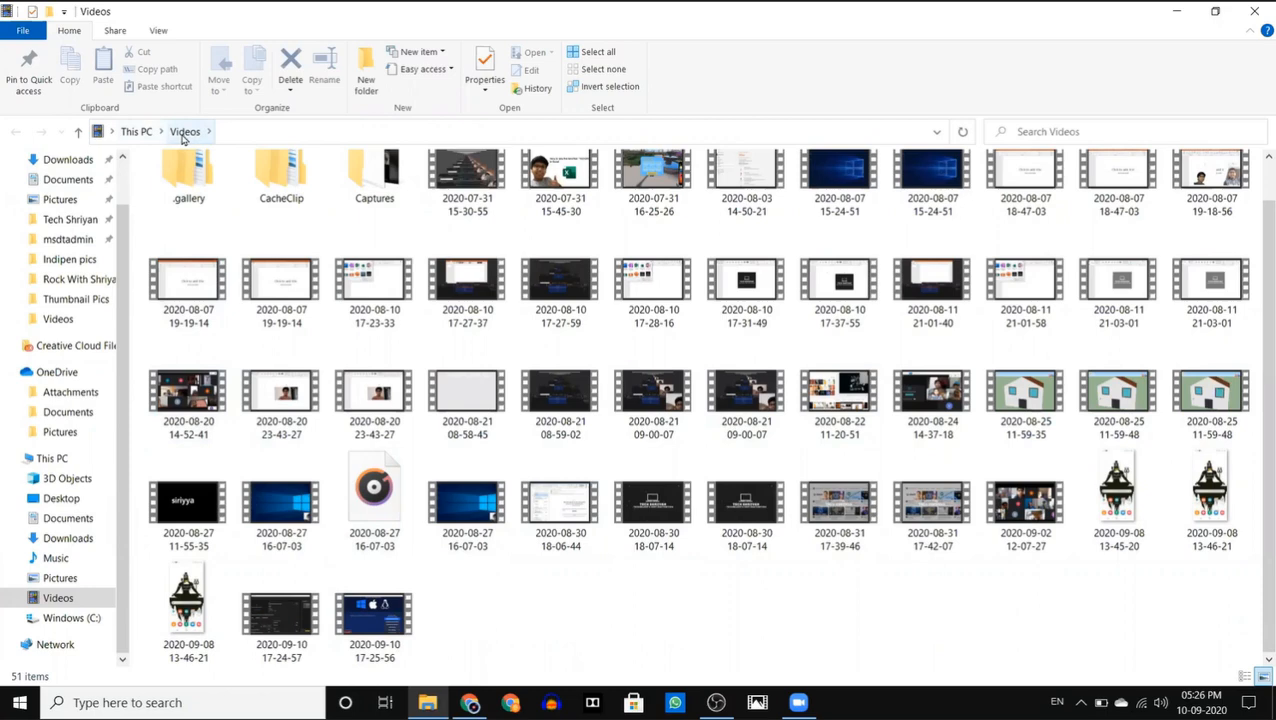
double_click(377, 643)
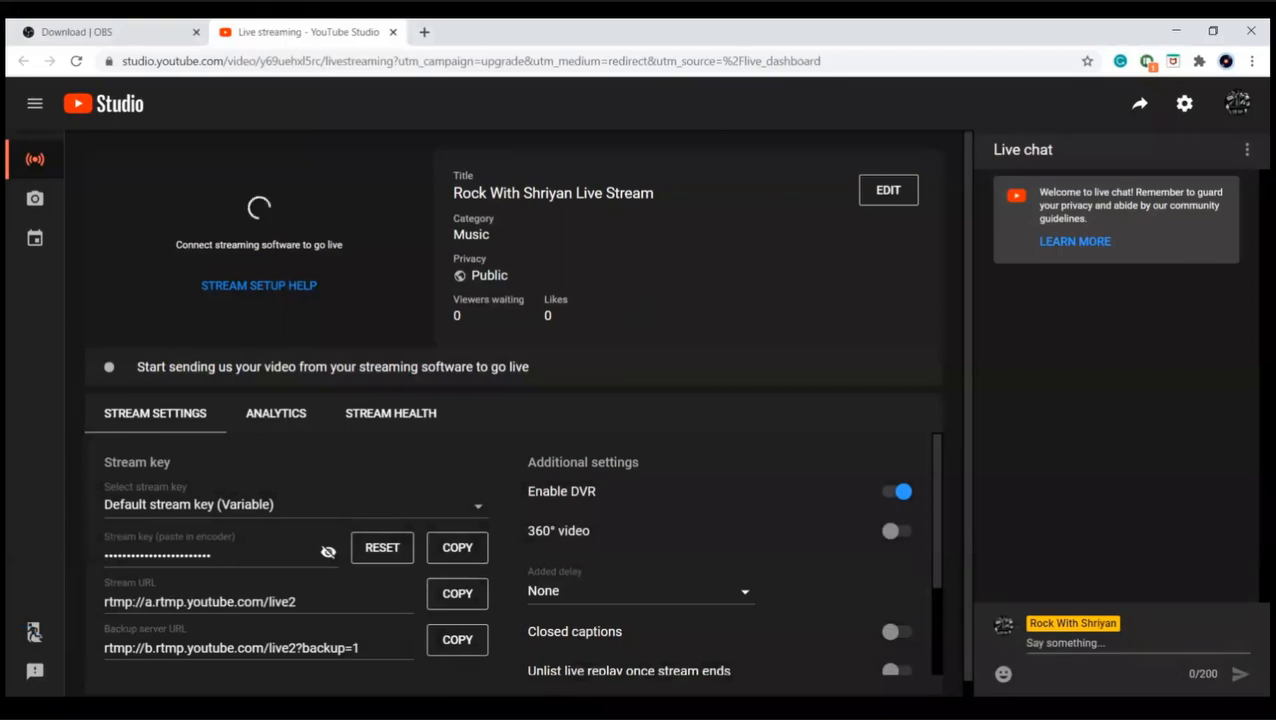
click(393, 32)
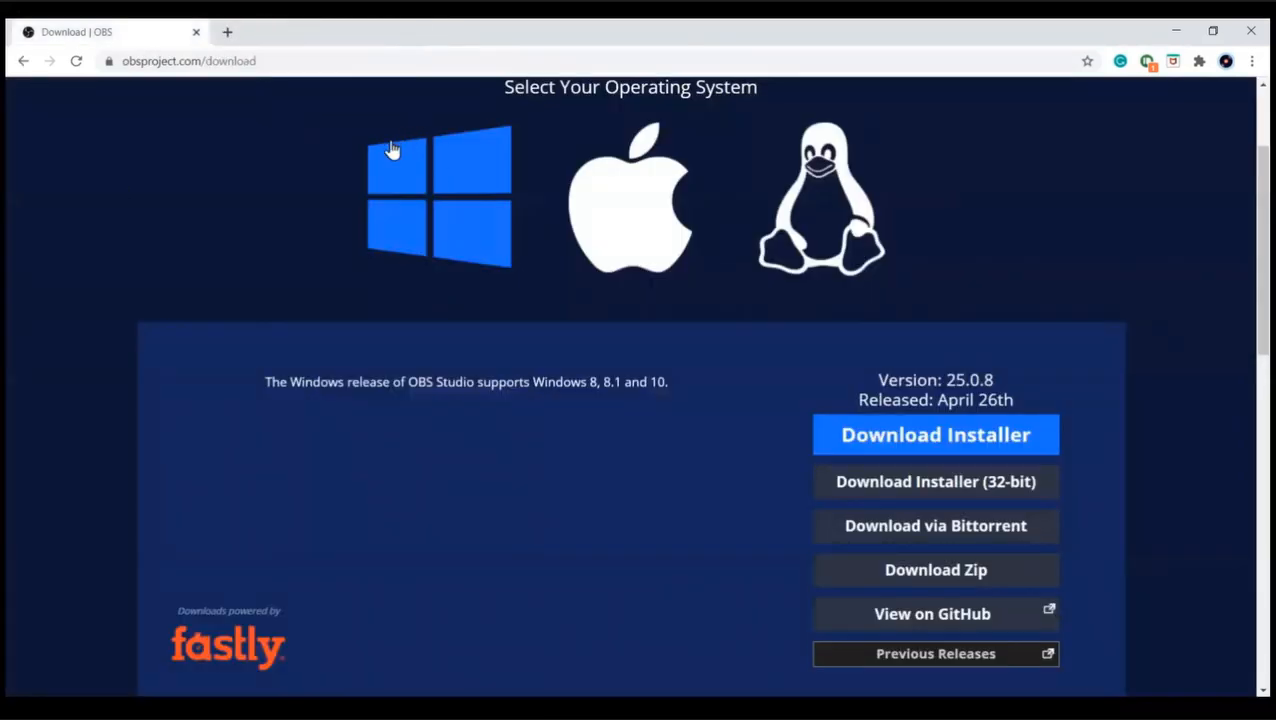
click(228, 36)
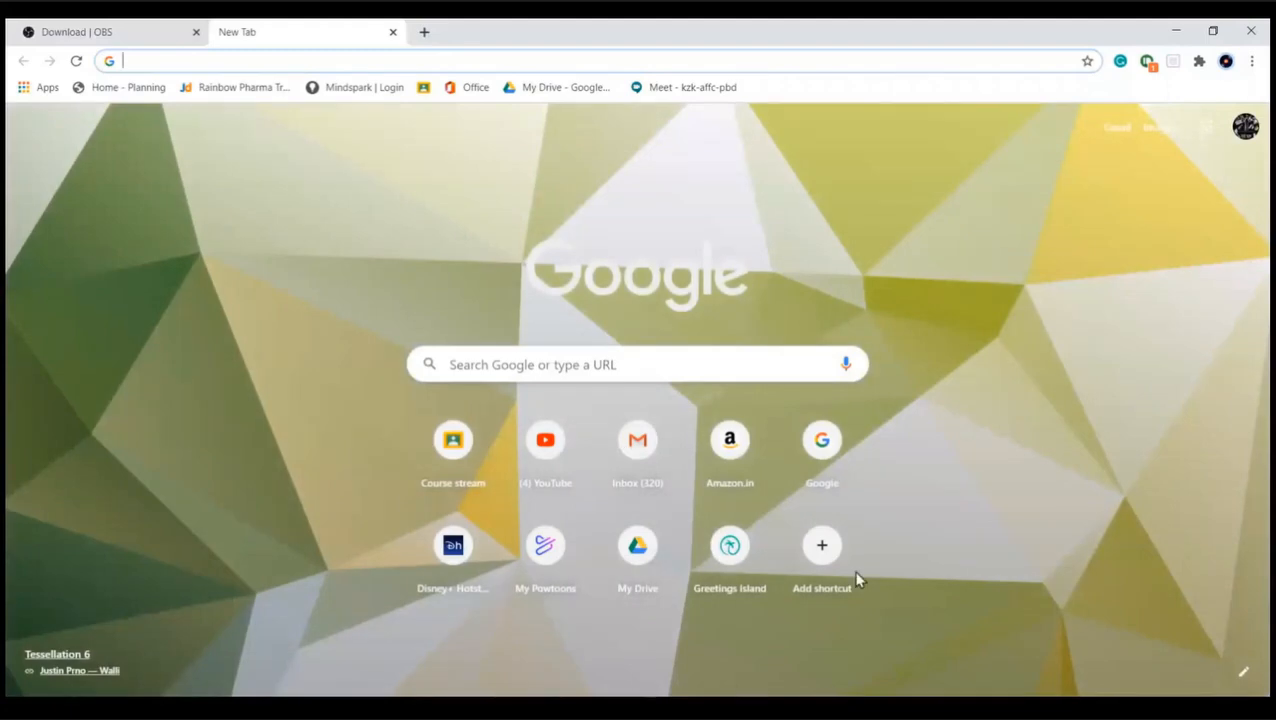
mouse_move(626, 301)
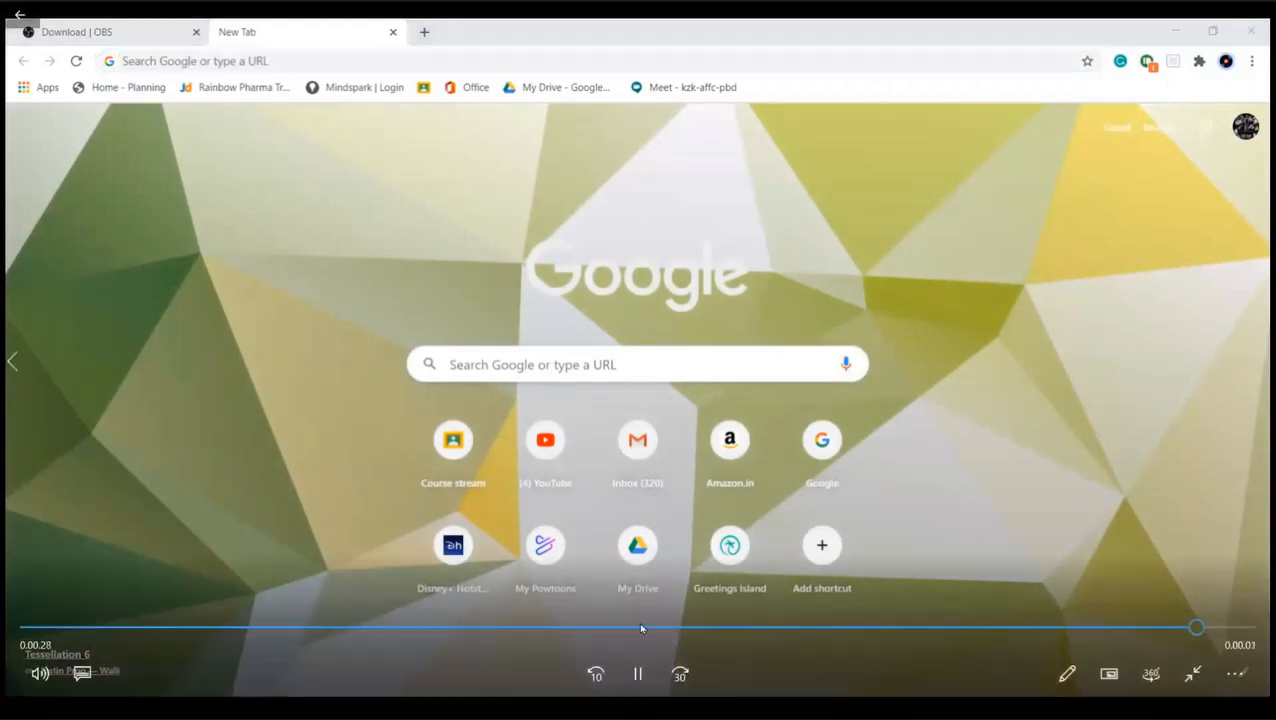
click(638, 677)
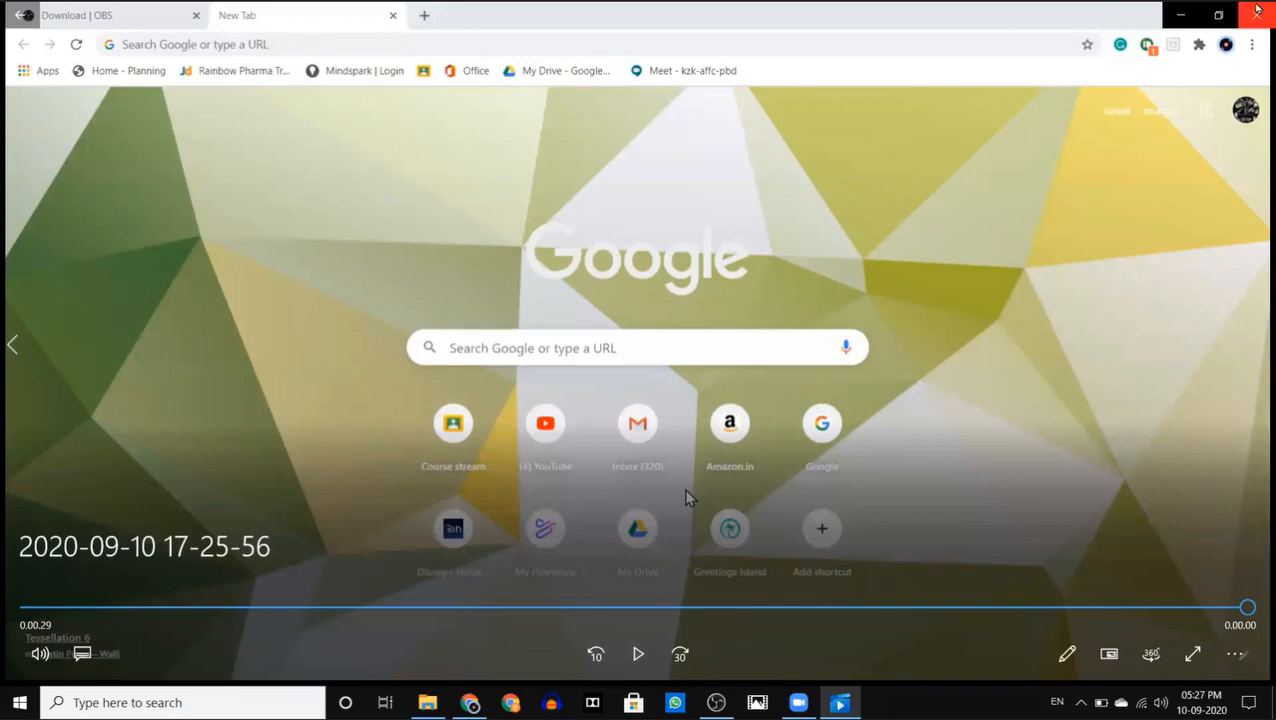
click(1257, 12)
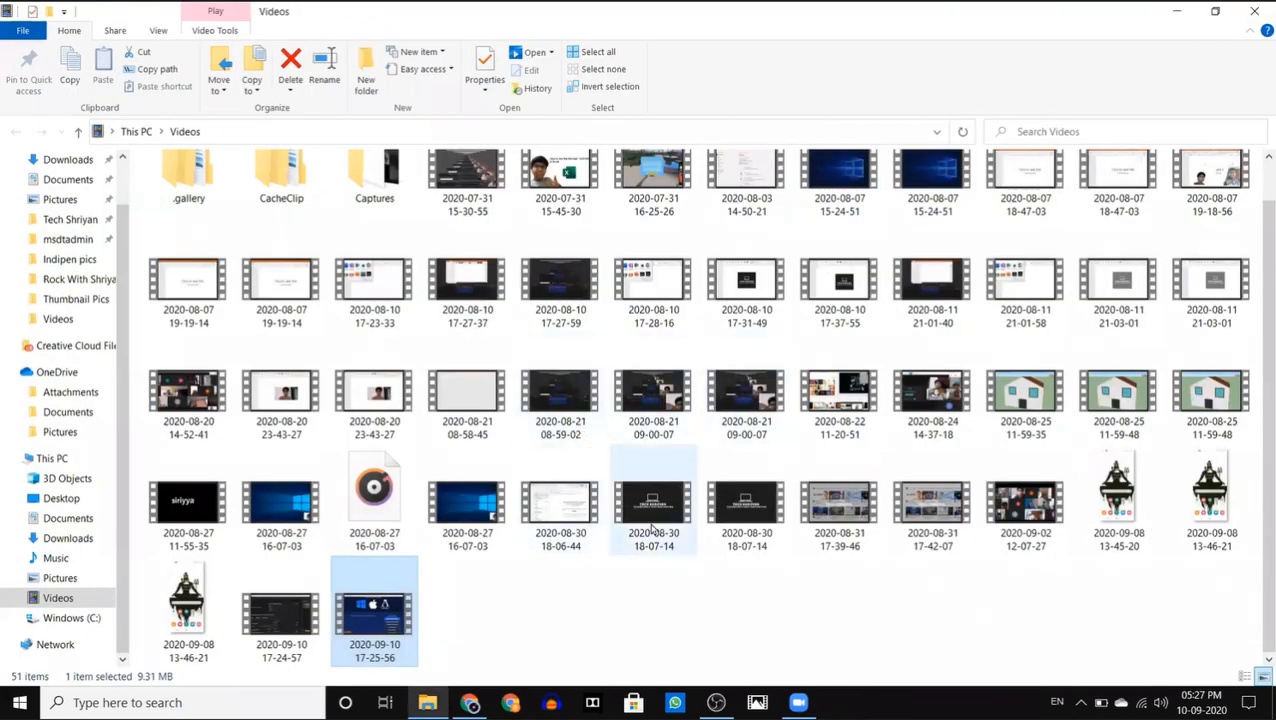
click(716, 702)
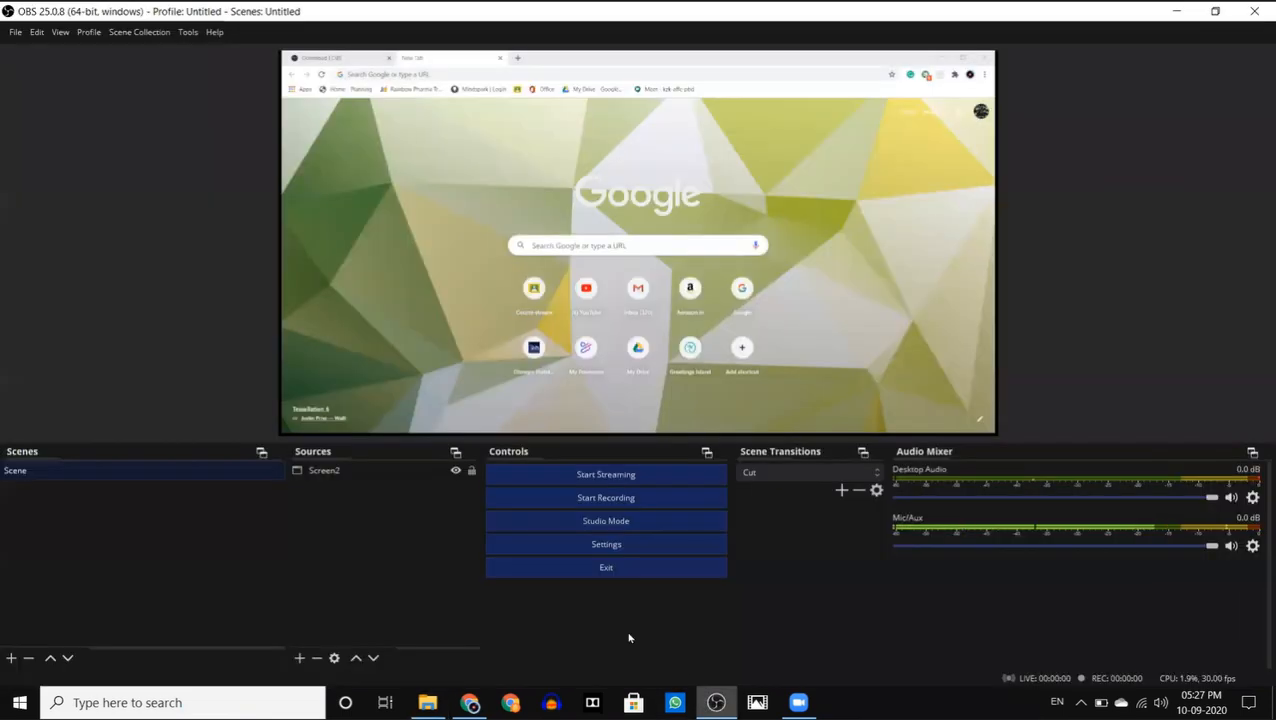